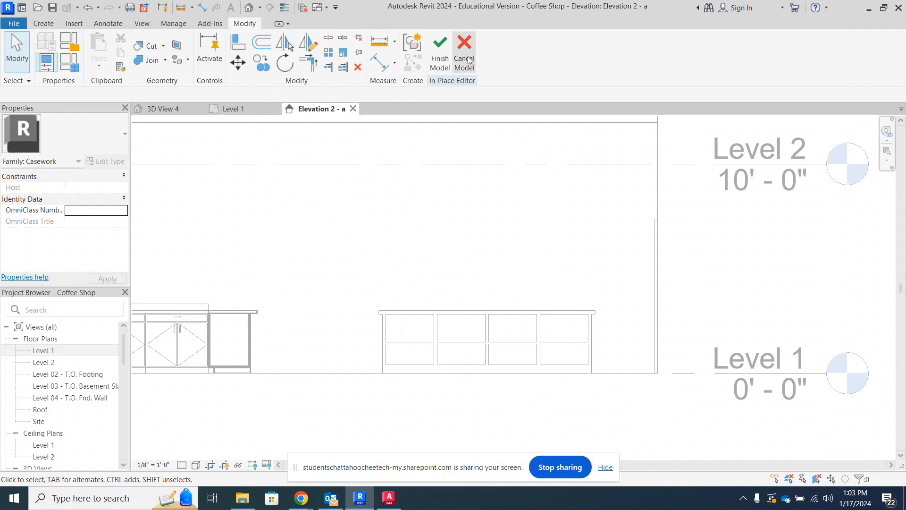
Step: Discard the current in-place model and create a new in-place Casework model named Shelf Upper Unit
{"action": "left_click", "coordinate": [465, 62]}
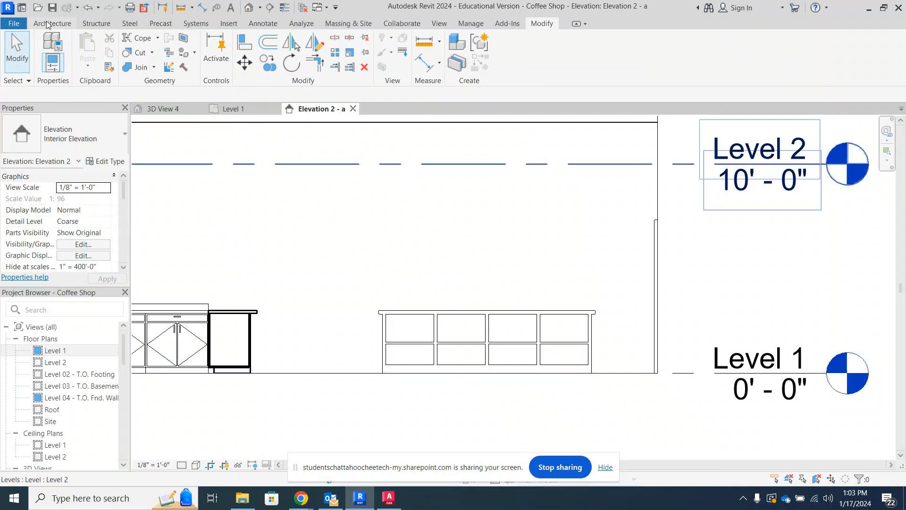
{"action": "left_click", "coordinate": [47, 24]}
{"action": "left_click", "coordinate": [145, 70]}
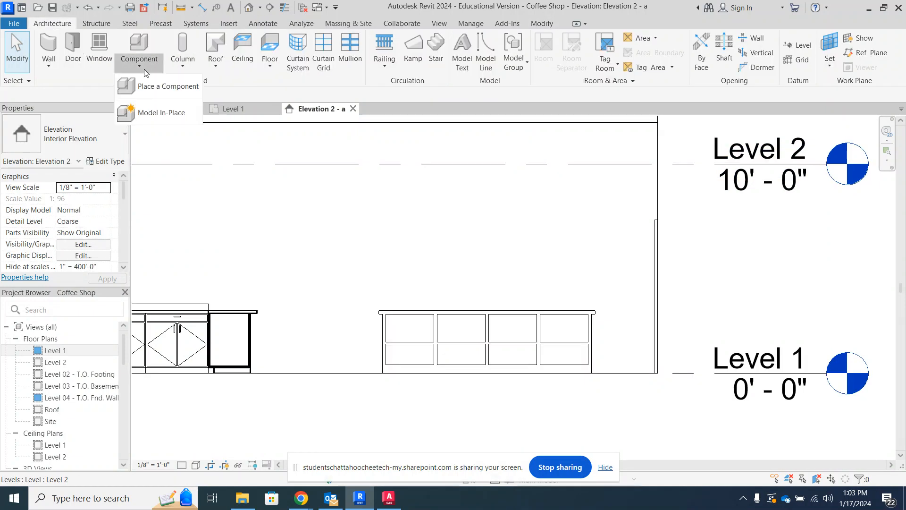
{"action": "left_click", "coordinate": [145, 117]}
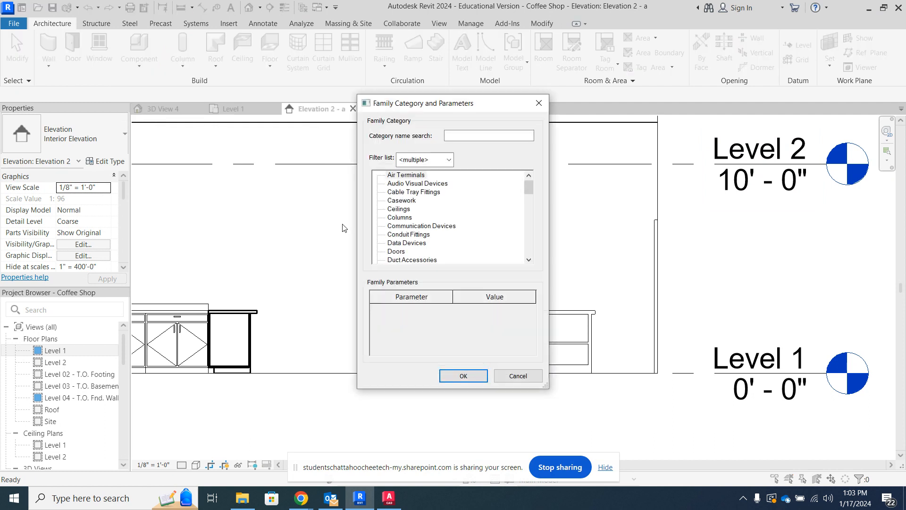
{"action": "left_click", "coordinate": [403, 202]}
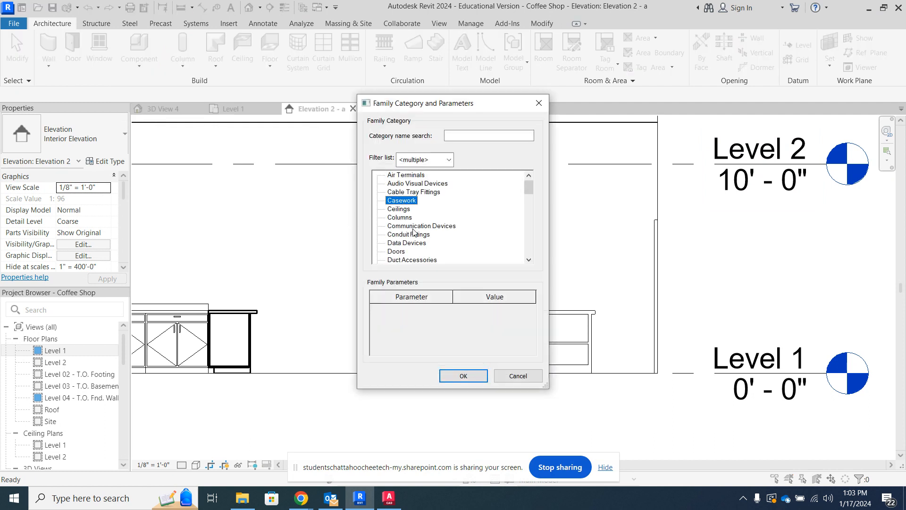
{"action": "left_click", "coordinate": [463, 376]}
{"action": "type", "text": "Shelf Upper Unit"}
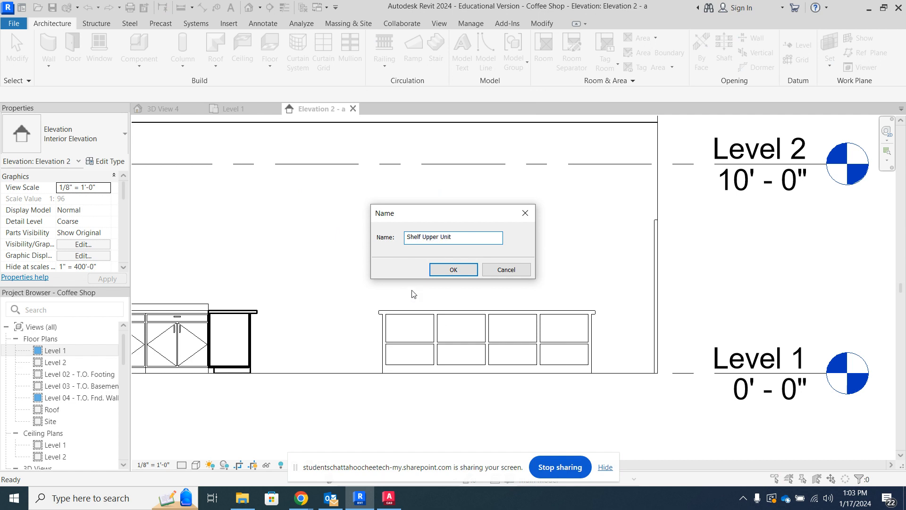
{"action": "left_click", "coordinate": [458, 270]}
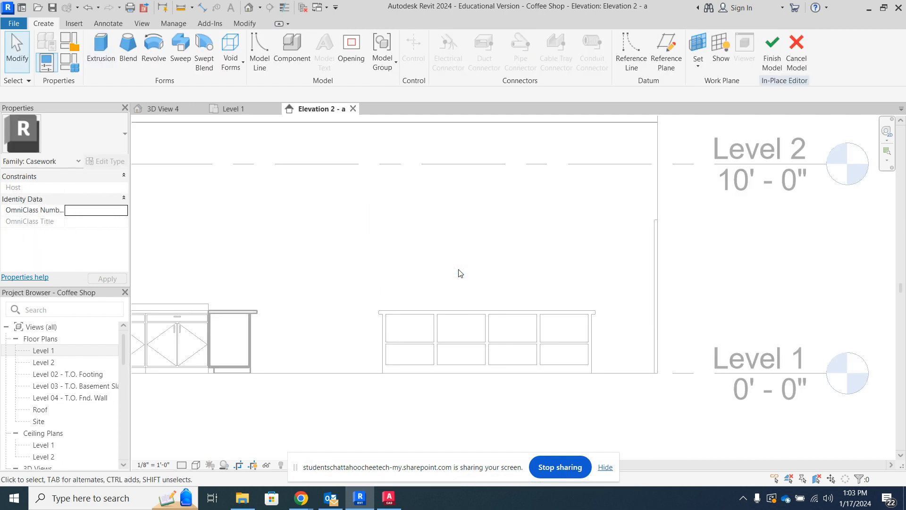
Step: Start an extrusion with the wall behind the shelf unit picked as its work plane
{"action": "left_click", "coordinate": [91, 60]}
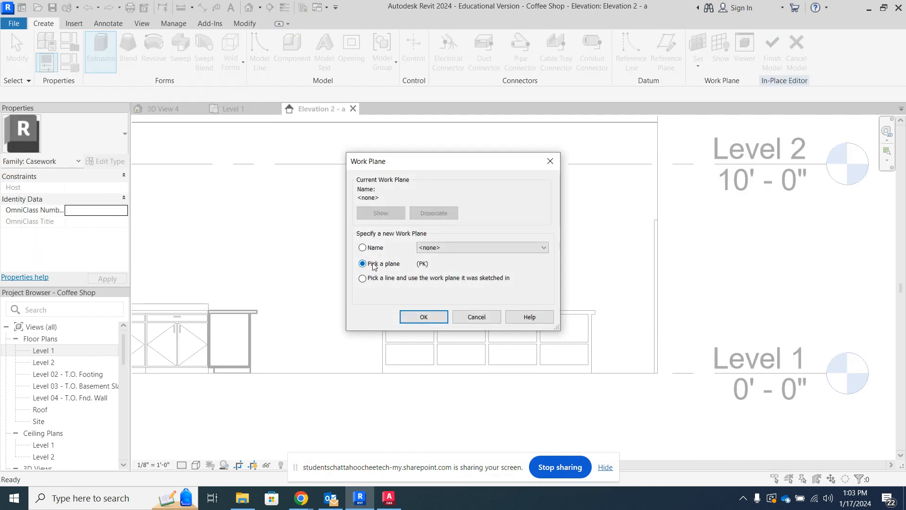
{"action": "left_click", "coordinate": [423, 317]}
{"action": "scroll", "coordinate": [535, 282], "scroll_direction": "down", "scroll_amount": 3}
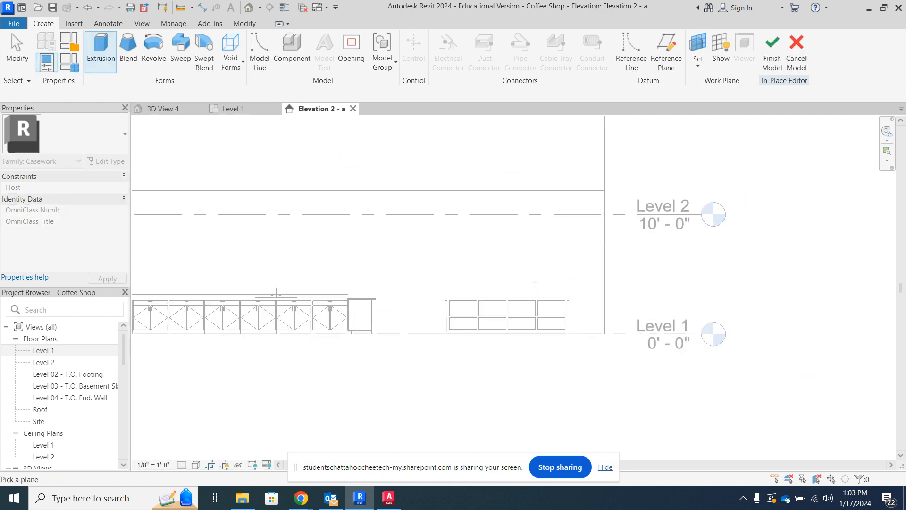
{"action": "scroll", "coordinate": [479, 266], "scroll_direction": "down", "scroll_amount": 2}
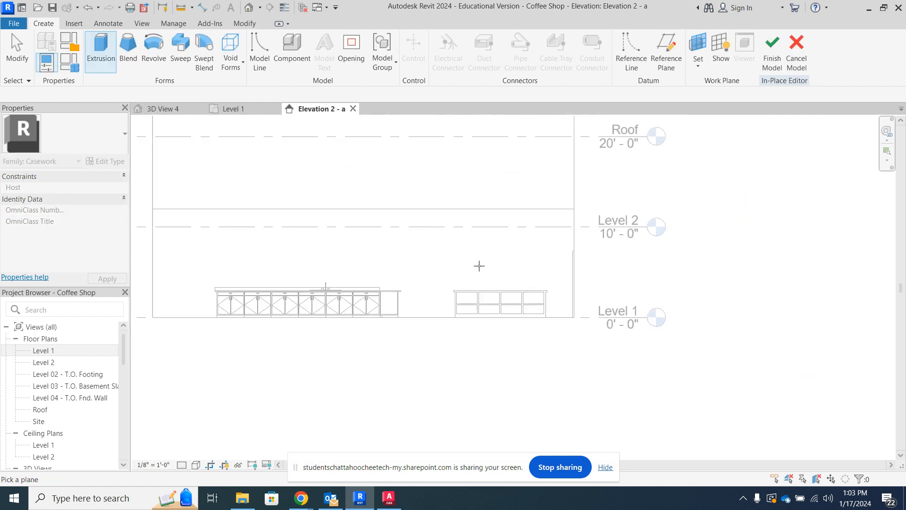
{"action": "left_click", "coordinate": [444, 209]}
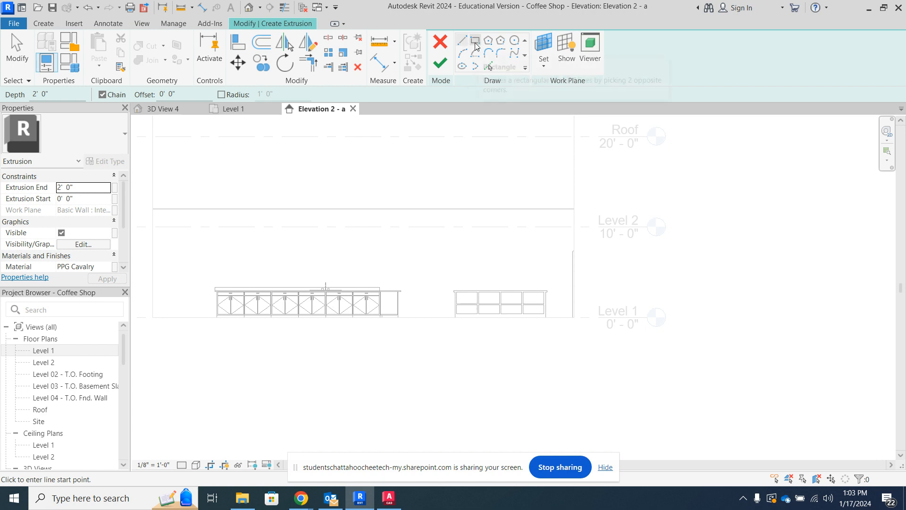
Step: Sketch a 6' vertical line upward from the upper right corner of the bottom shelf unit
{"action": "scroll", "coordinate": [528, 286], "scroll_direction": "up", "scroll_amount": 2}
{"action": "scroll", "coordinate": [566, 276], "scroll_direction": "up", "scroll_amount": 1}
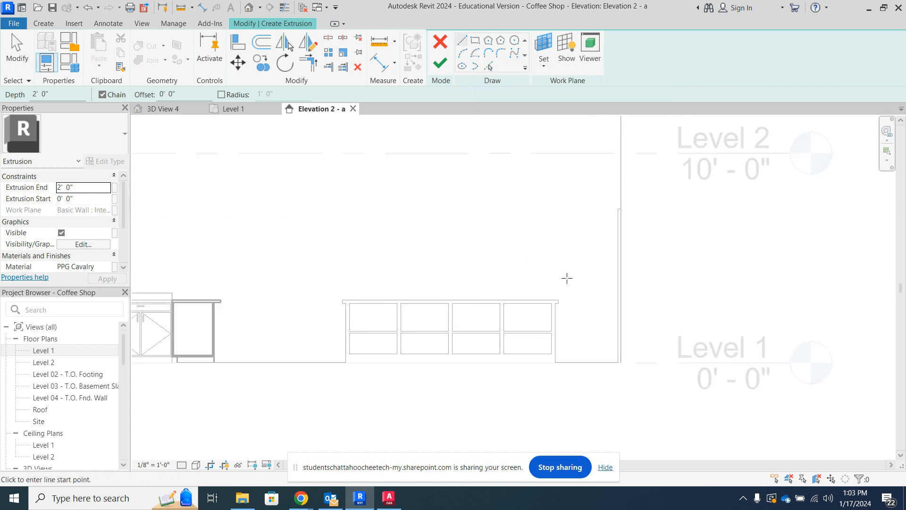
{"action": "scroll", "coordinate": [560, 288], "scroll_direction": "up", "scroll_amount": 1}
{"action": "scroll", "coordinate": [553, 307], "scroll_direction": "up", "scroll_amount": 2}
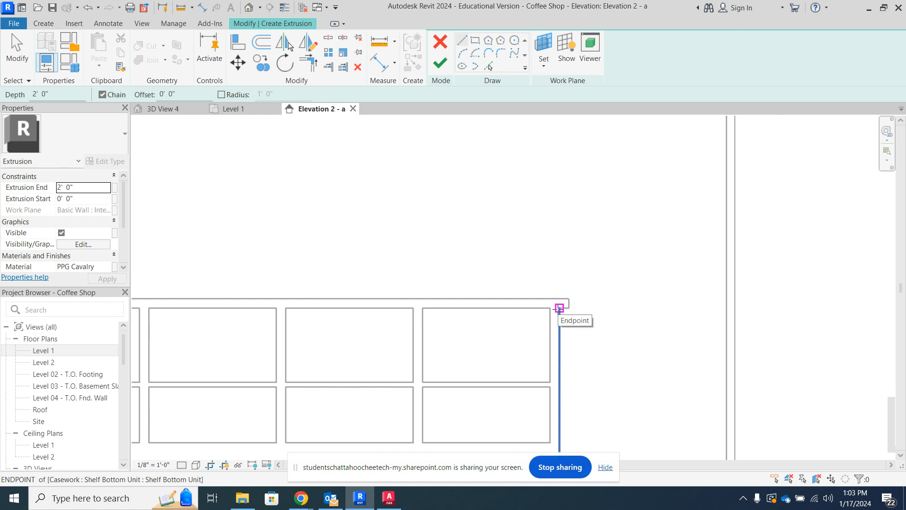
{"action": "left_click", "coordinate": [559, 309]}
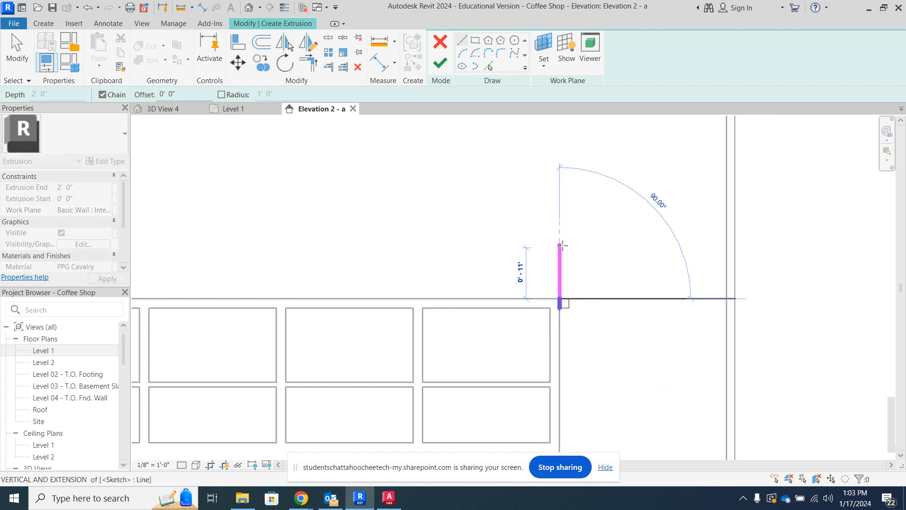
{"action": "scroll", "coordinate": [560, 250], "scroll_direction": "down", "scroll_amount": 3}
{"action": "scroll", "coordinate": [561, 244], "scroll_direction": "down", "scroll_amount": 1}
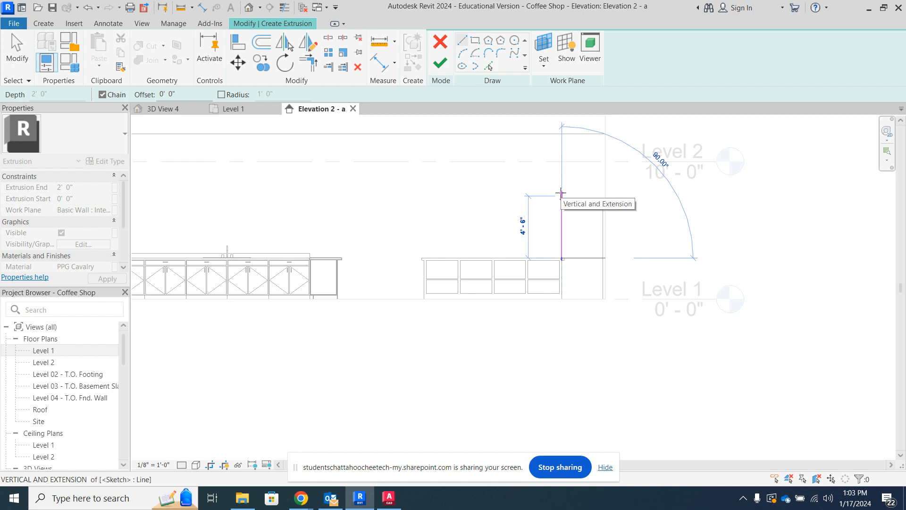
{"action": "type", "text": "6"}
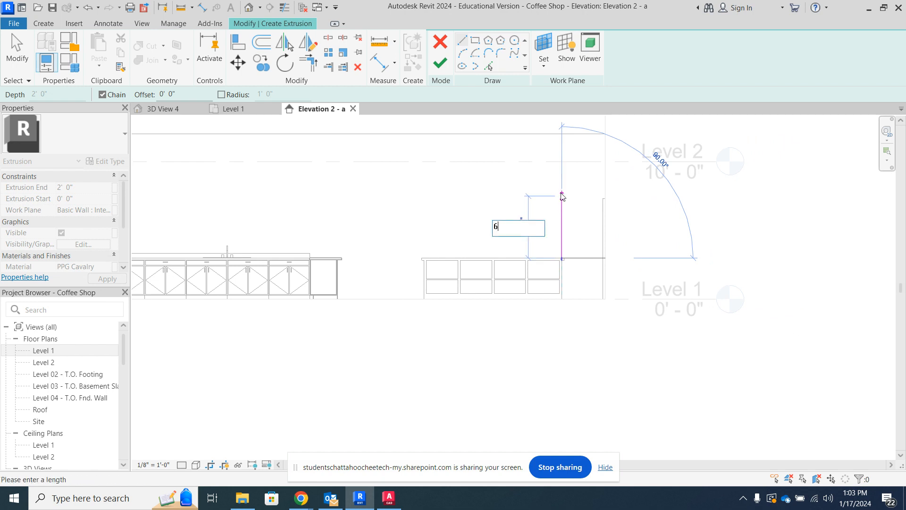
{"action": "key", "text": "Return"}
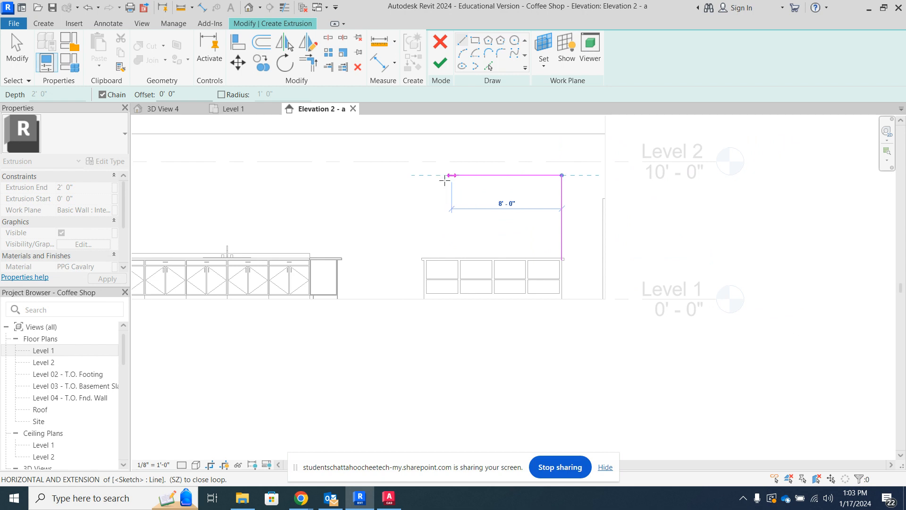
Step: Complete the outline as a 10' wide rectangle aligned with the bottom shelf unit's sides and resting on its top surface
{"action": "left_click", "coordinate": [424, 175]}
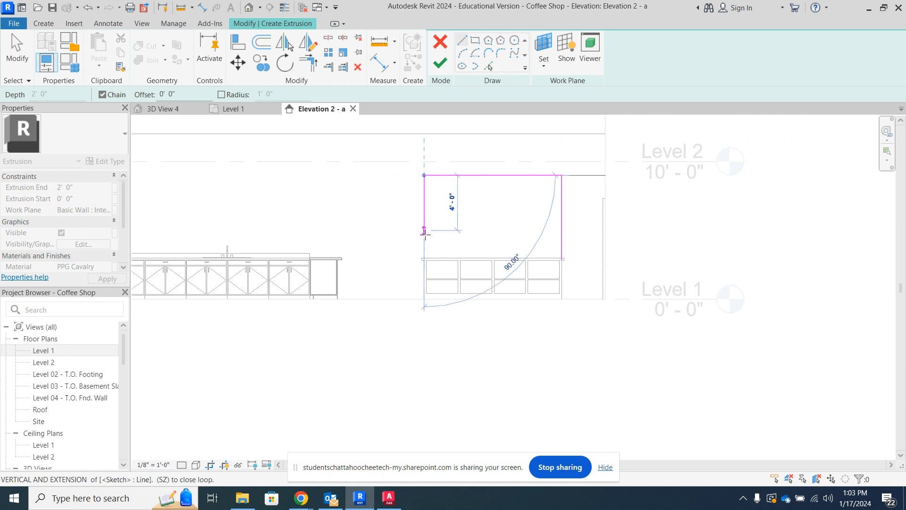
{"action": "scroll", "coordinate": [425, 238], "scroll_direction": "up", "scroll_amount": 3}
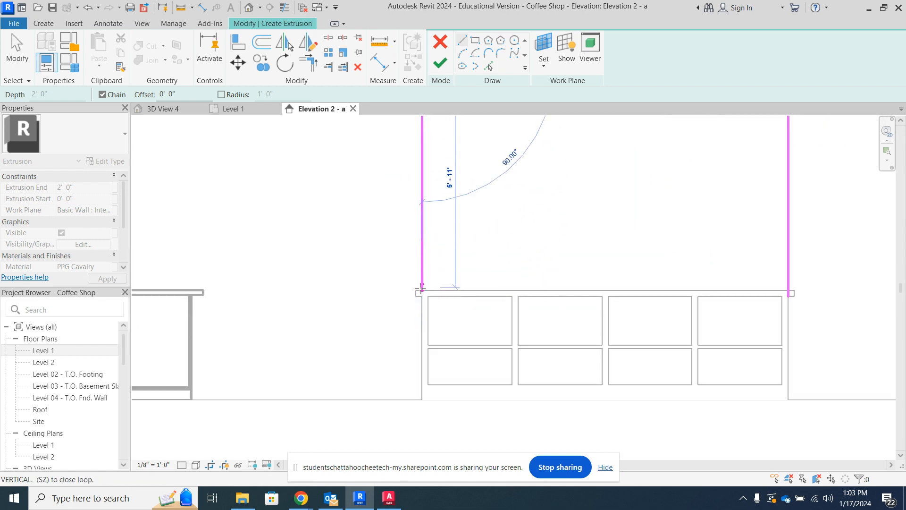
{"action": "scroll", "coordinate": [423, 289], "scroll_direction": "up", "scroll_amount": 2}
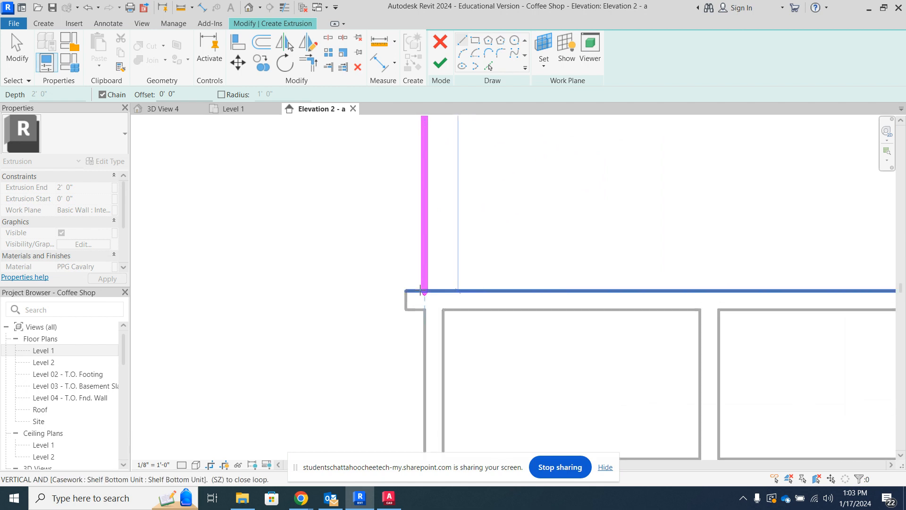
{"action": "left_click", "coordinate": [423, 289]}
{"action": "scroll", "coordinate": [359, 268], "scroll_direction": "down", "scroll_amount": 2}
{"action": "scroll", "coordinate": [349, 269], "scroll_direction": "down", "scroll_amount": 4}
{"action": "scroll", "coordinate": [489, 271], "scroll_direction": "up", "scroll_amount": 2}
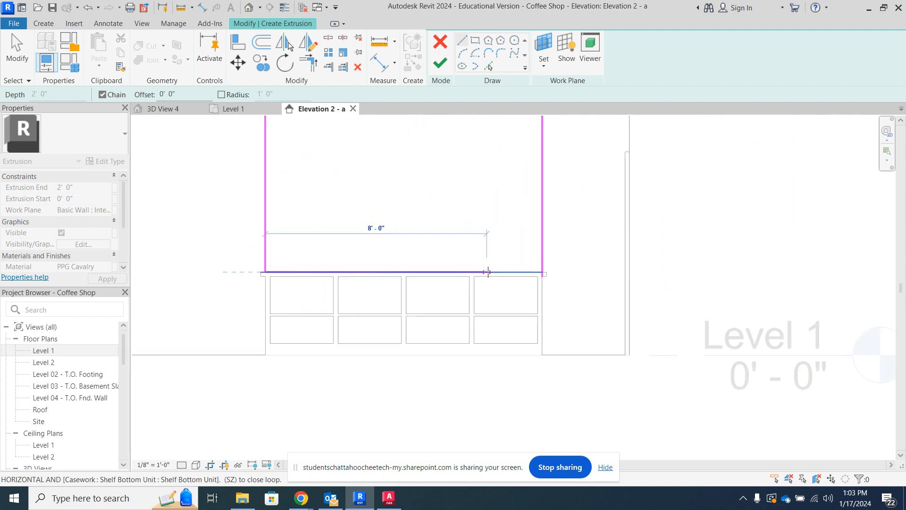
{"action": "scroll", "coordinate": [520, 271], "scroll_direction": "up", "scroll_amount": 2}
{"action": "left_click", "coordinate": [560, 271]}
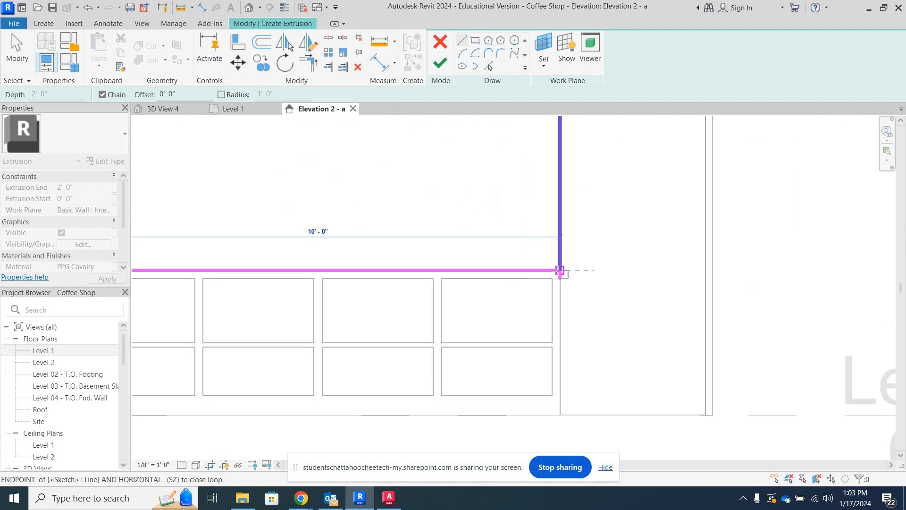
{"action": "scroll", "coordinate": [561, 274], "scroll_direction": "down", "scroll_amount": 4}
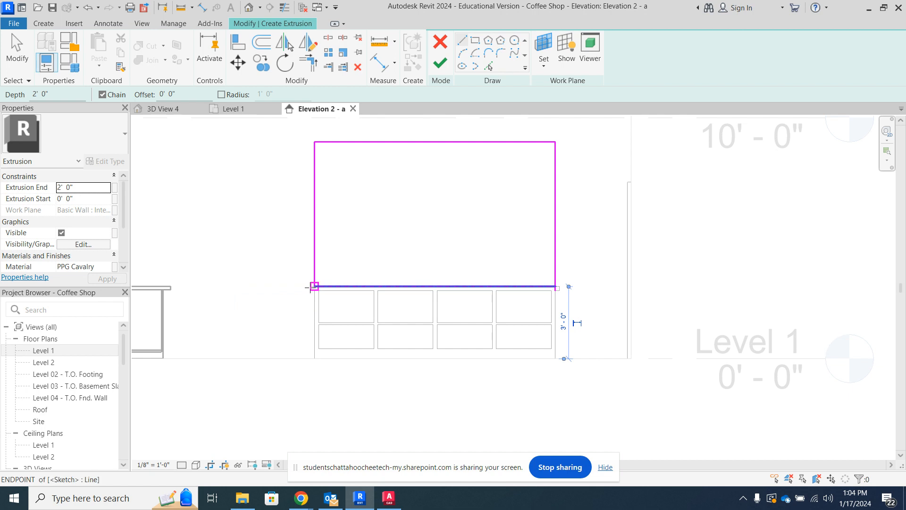
{"action": "key", "text": "Escape"}
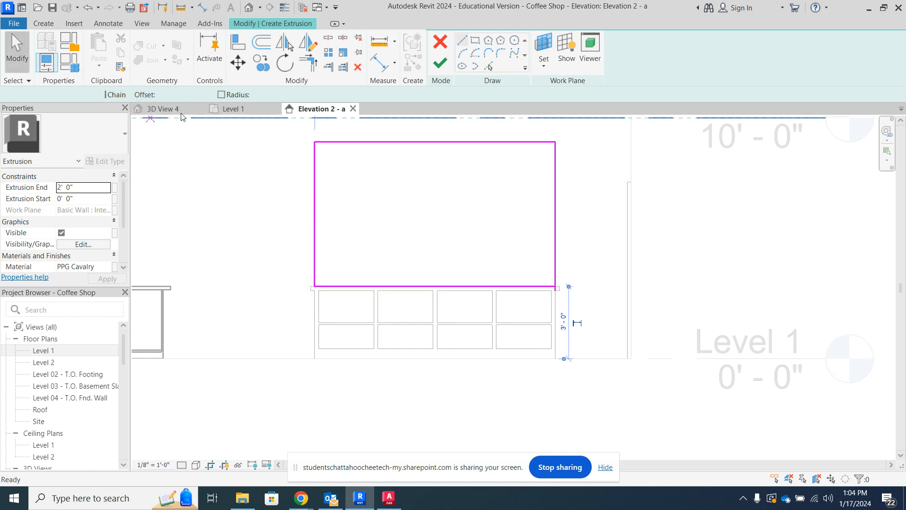
Step: Delete the stray 2" line segment below the rectangle's lower right corner
{"action": "scroll", "coordinate": [538, 278], "scroll_direction": "up", "scroll_amount": 2}
{"action": "left_click_drag", "start_coordinate": [553, 277], "coordinate": [594, 313]}
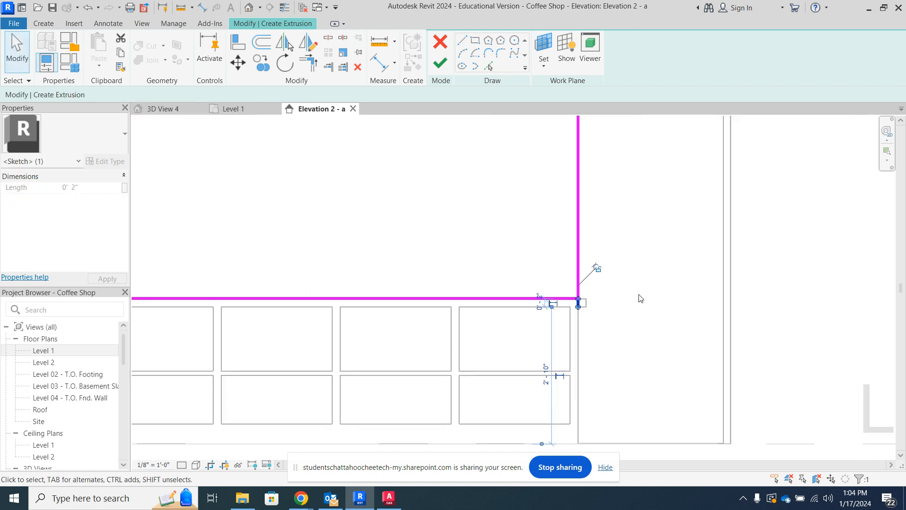
{"action": "key", "text": "Delete"}
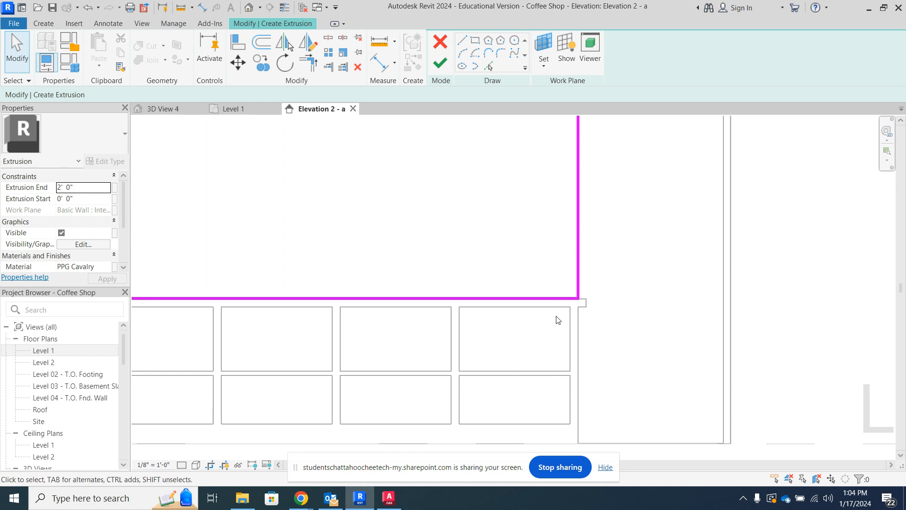
Step: Offset copies of the rectangle's left and right sides 2" inward
{"action": "scroll", "coordinate": [575, 381], "scroll_direction": "down", "scroll_amount": 2}
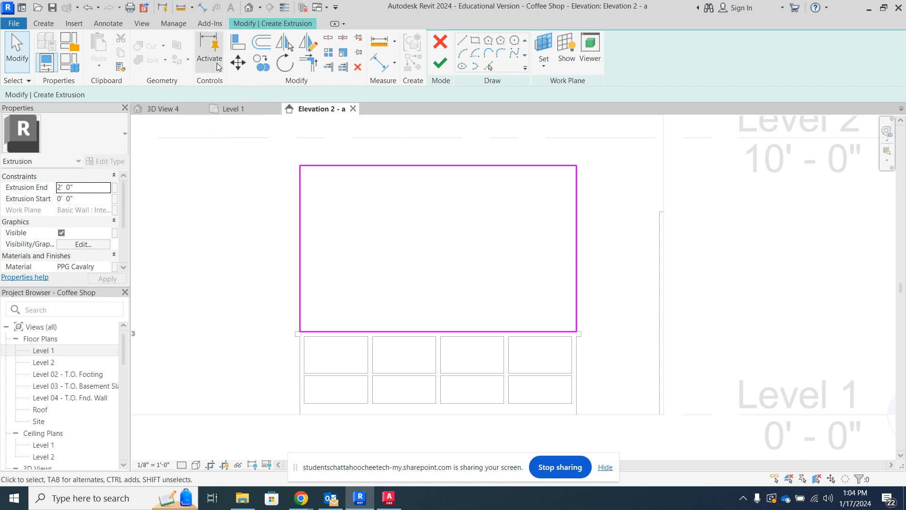
{"action": "left_click", "coordinate": [259, 43]}
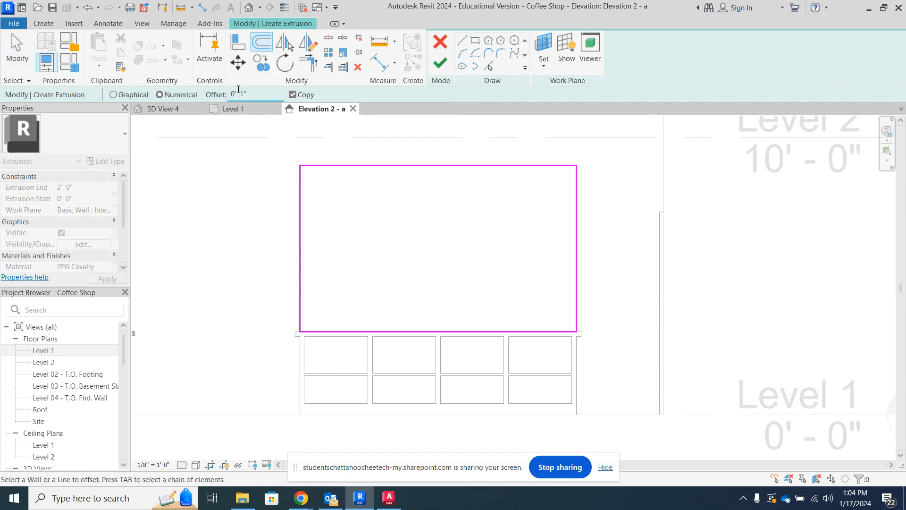
{"action": "key", "text": "Delete"}
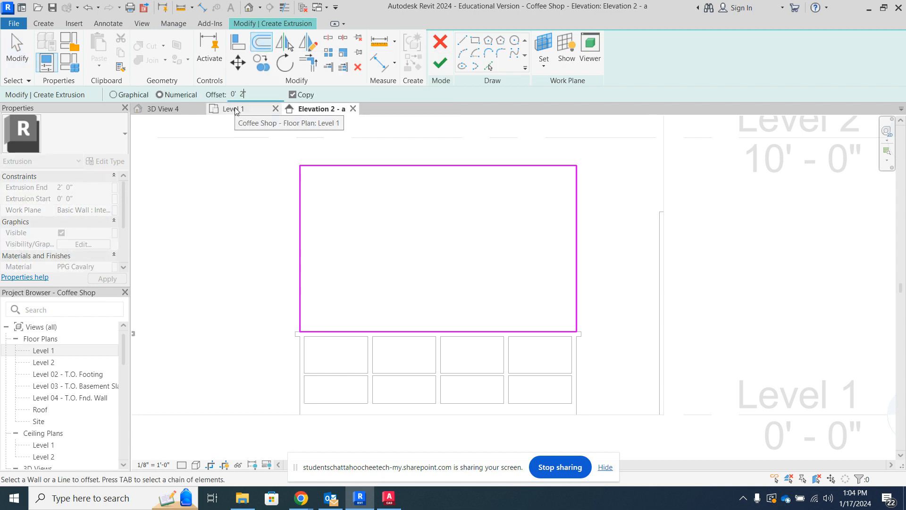
{"action": "type", "text": "2"}
{"action": "left_click", "coordinate": [305, 278]}
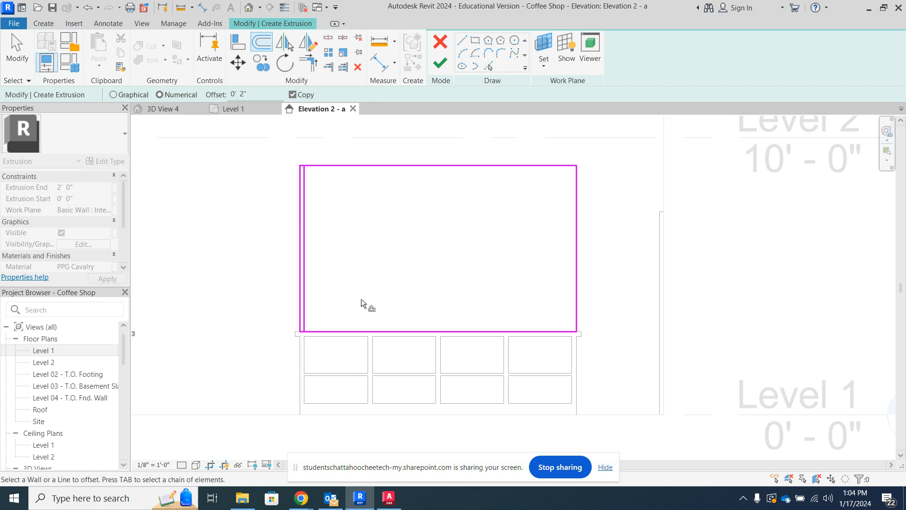
{"action": "left_click", "coordinate": [576, 269]}
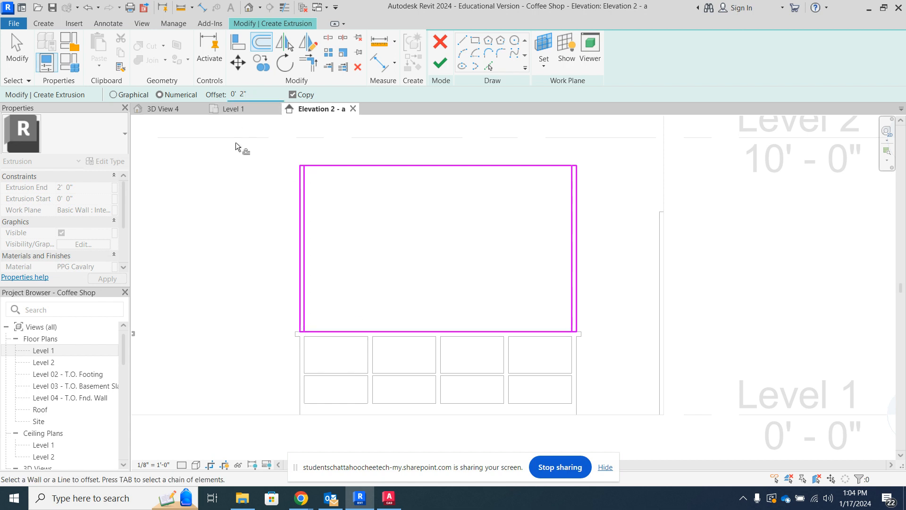
Step: Offset a copy of the rectangle's bottom line 1" upward and a copy of its top line downward
{"action": "type", "text": "1"}
{"action": "left_click", "coordinate": [389, 328]}
{"action": "scroll", "coordinate": [460, 295], "scroll_direction": "up", "scroll_amount": 2}
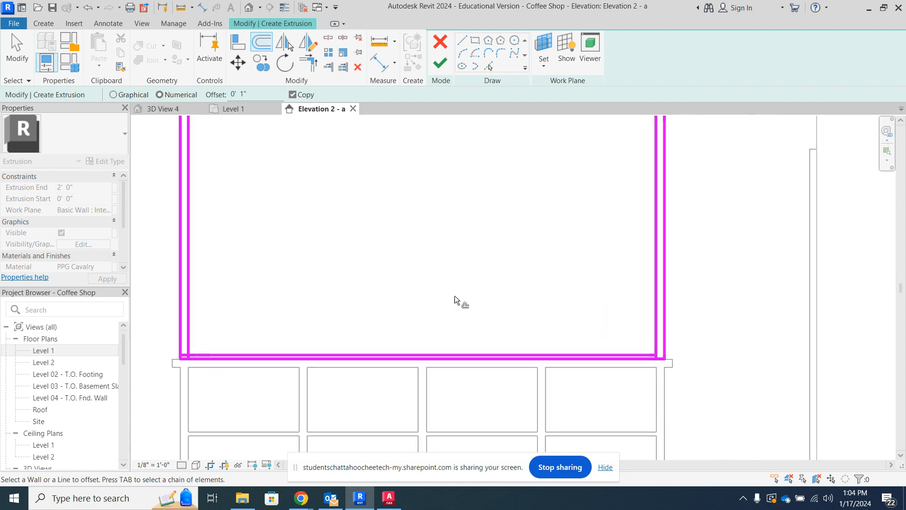
{"action": "scroll", "coordinate": [454, 295], "scroll_direction": "down", "scroll_amount": 2}
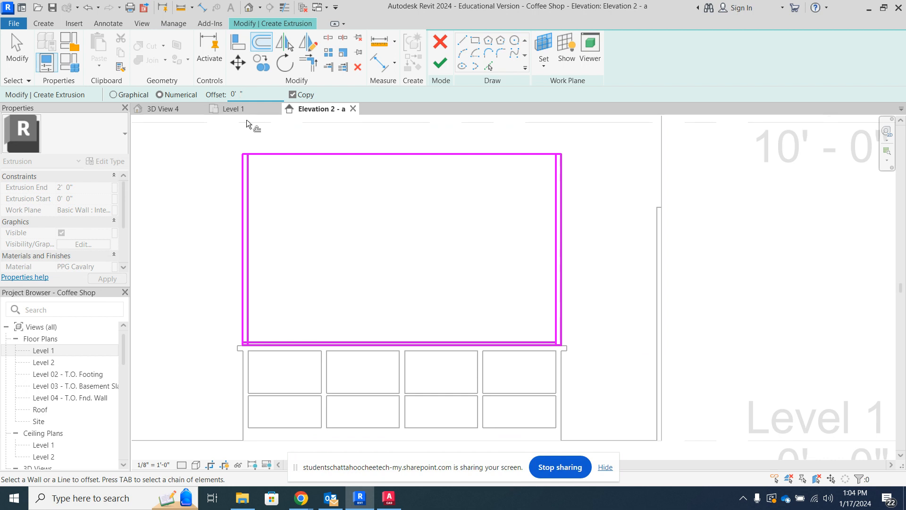
{"action": "left_click", "coordinate": [288, 159]}
{"action": "left_click", "coordinate": [19, 54]}
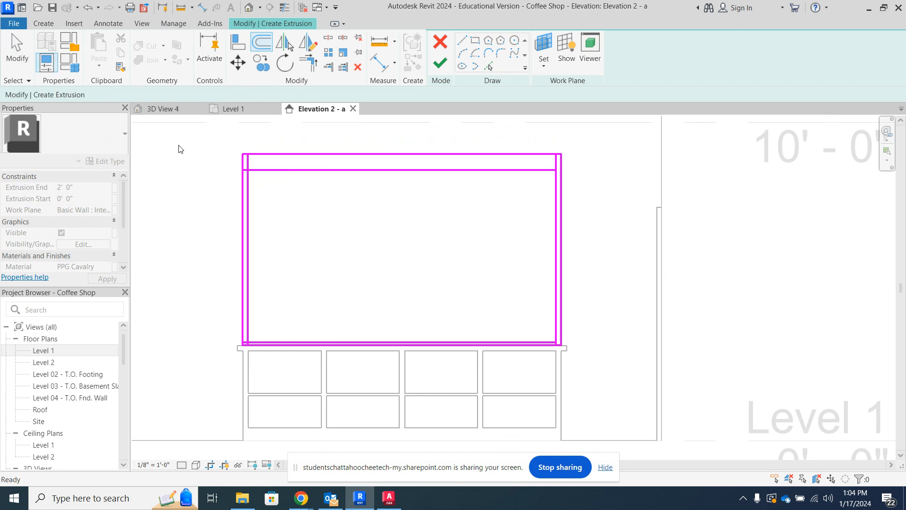
Step: Trim the inner top line and both inner side lines to form the inner rectangle's two upper corners
{"action": "left_click", "coordinate": [308, 62]}
{"action": "left_click", "coordinate": [259, 171]}
{"action": "left_click", "coordinate": [248, 194]}
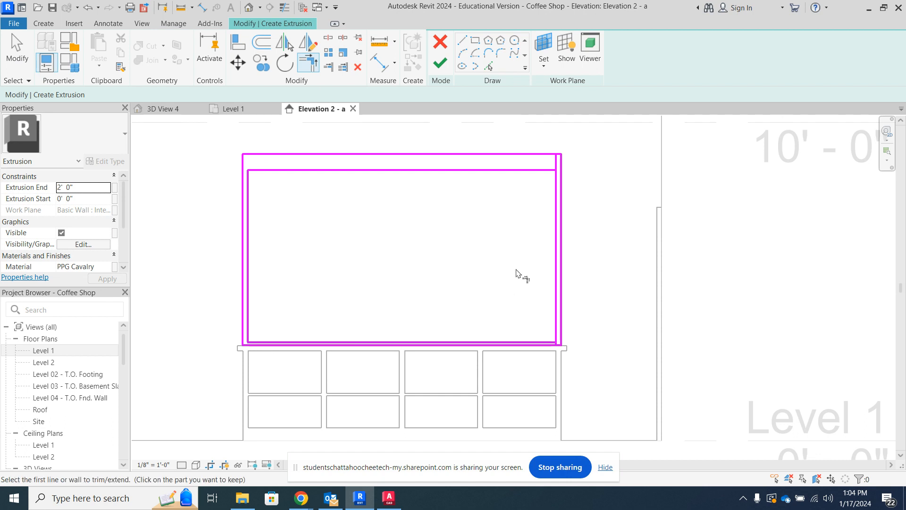
{"action": "left_click", "coordinate": [528, 171]}
{"action": "left_click", "coordinate": [558, 200]}
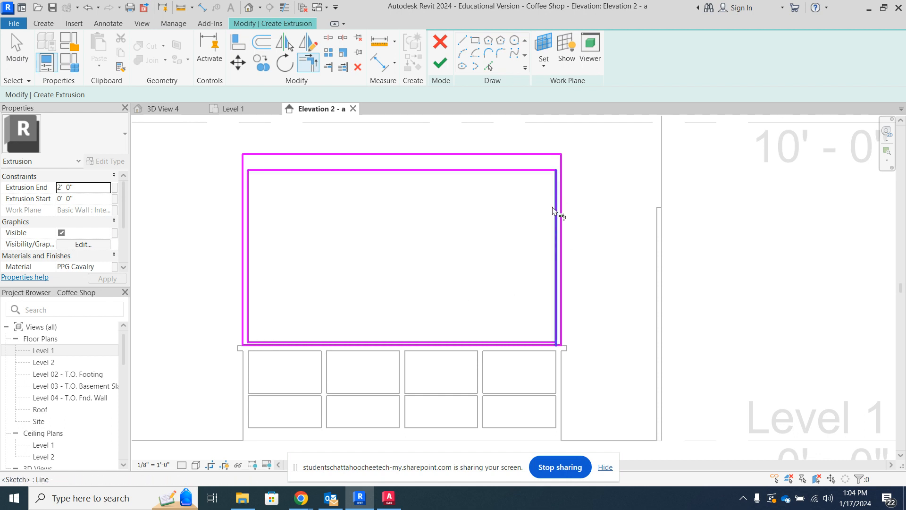
Step: Trim the inner bottom line and inner right side line to form the inner rectangle's lower right corner
{"action": "left_click", "coordinate": [550, 341]}
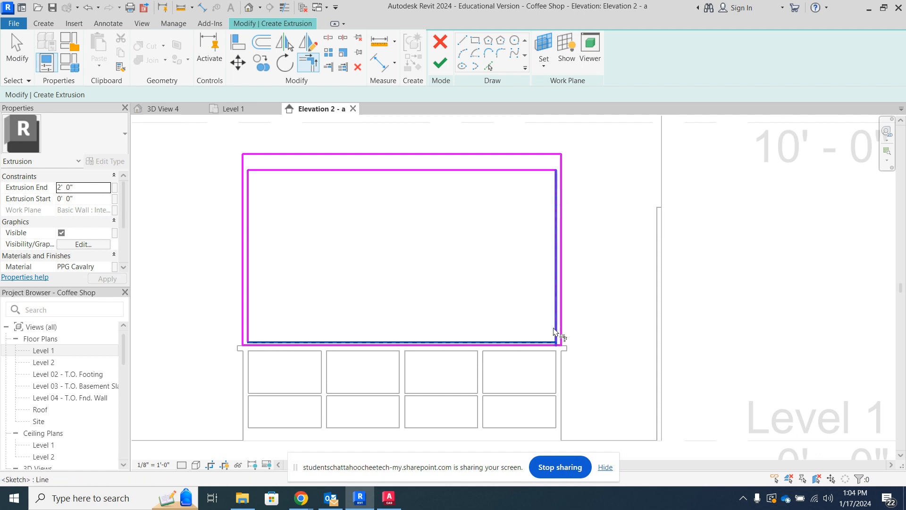
{"action": "left_click", "coordinate": [557, 334]}
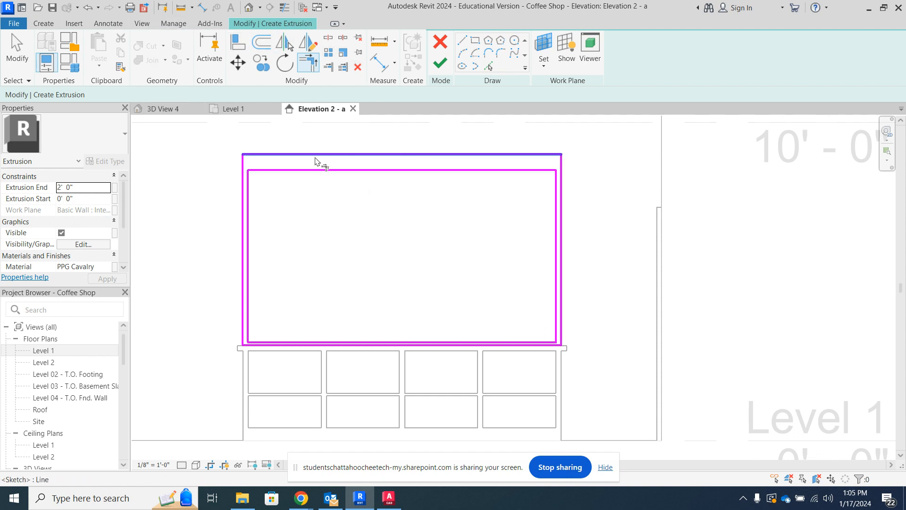
Step: Draw two full-height vertical divider lines inside the inner rectangle, 3' 0" from its left and right sides
{"action": "left_click", "coordinate": [463, 41]}
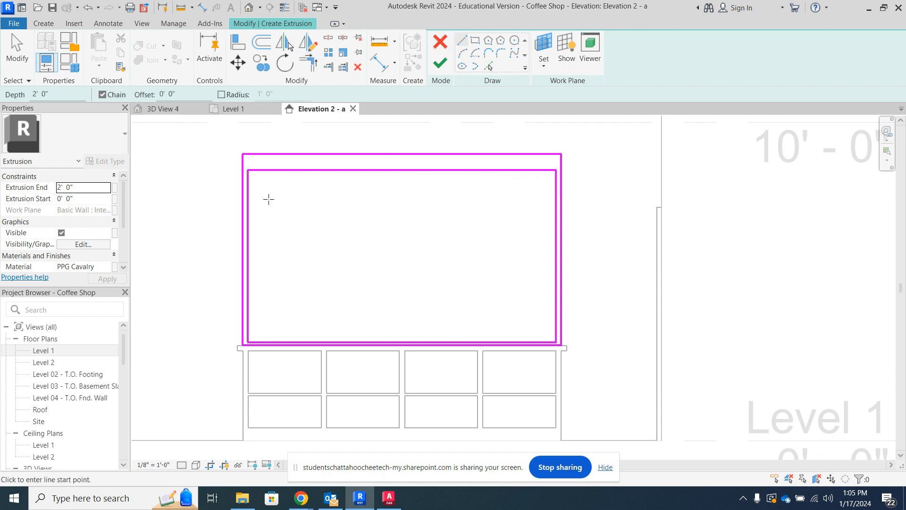
{"action": "left_click", "coordinate": [248, 171]}
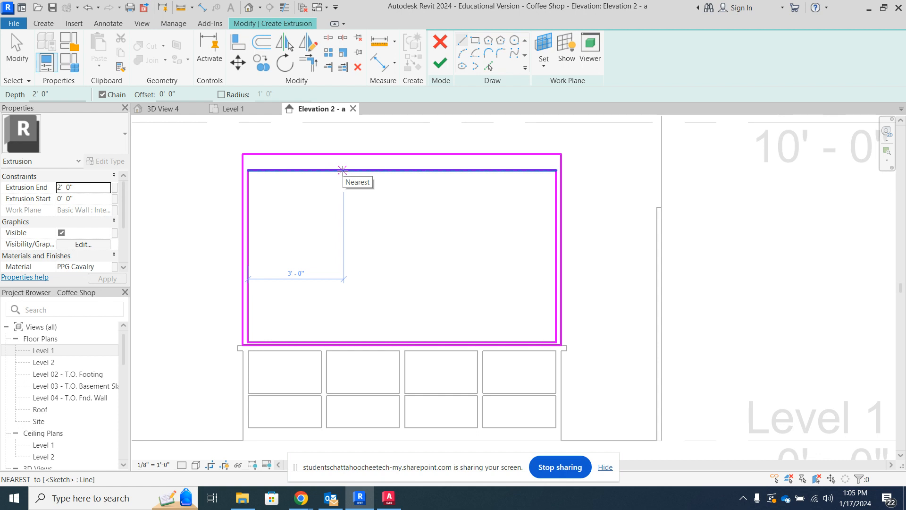
{"action": "left_click", "coordinate": [342, 169]}
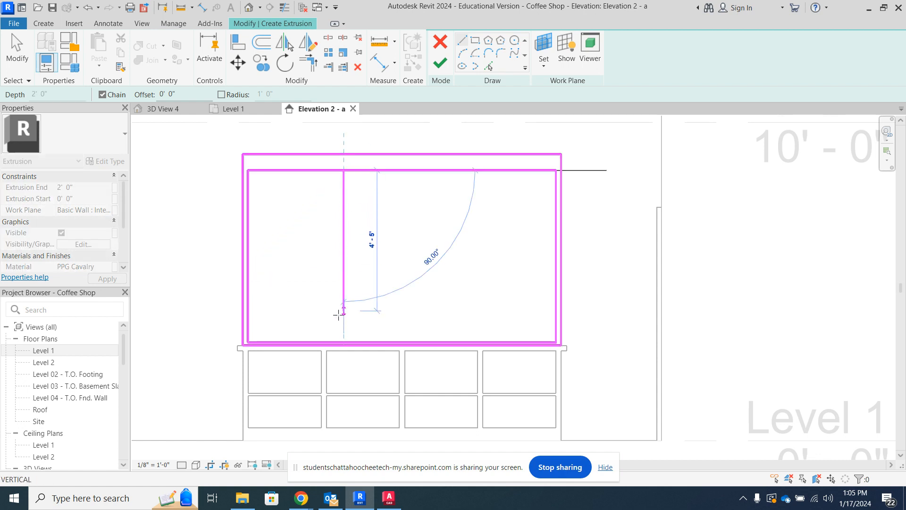
{"action": "left_click", "coordinate": [341, 339]}
{"action": "key", "text": "Escape"}
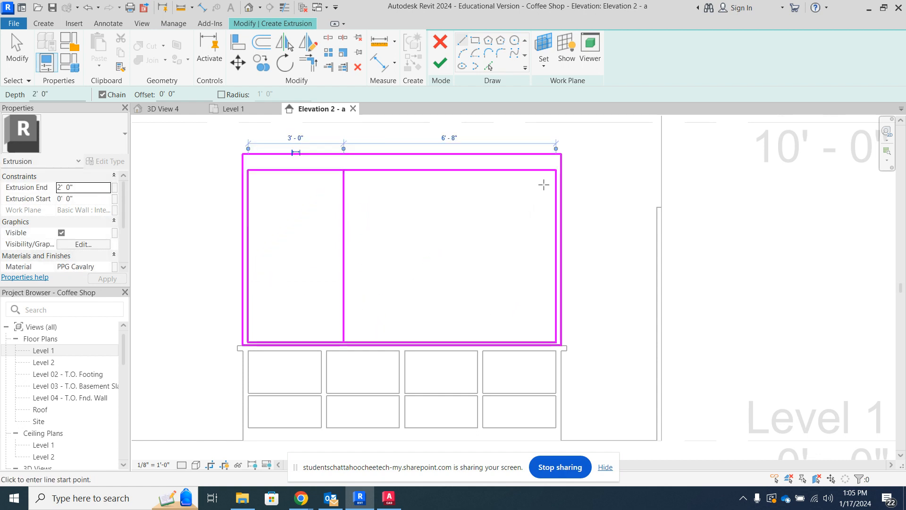
{"action": "left_click", "coordinate": [551, 171]}
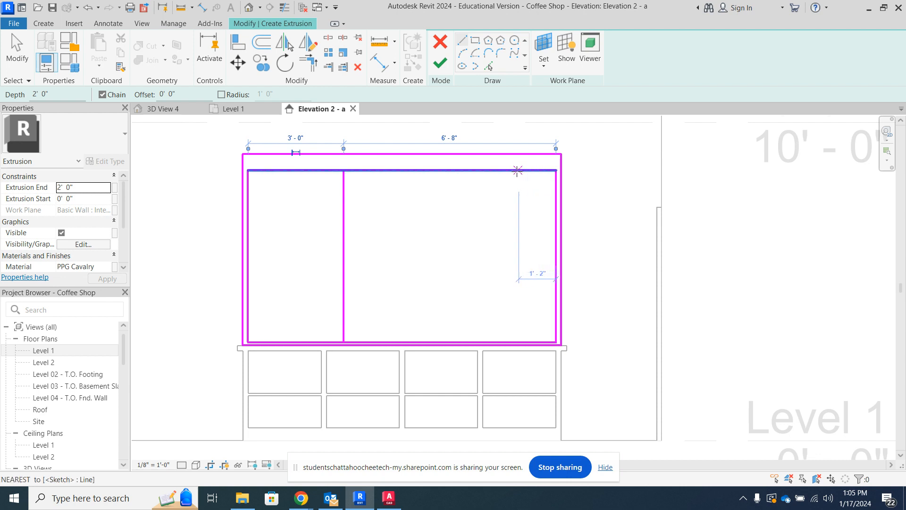
{"action": "left_click", "coordinate": [460, 171]}
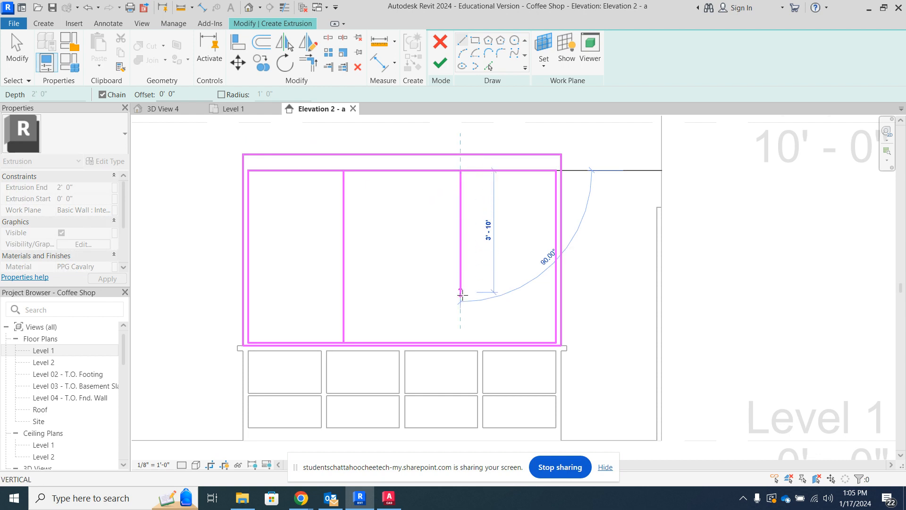
{"action": "left_click", "coordinate": [461, 341]}
{"action": "key", "text": "Escape"}
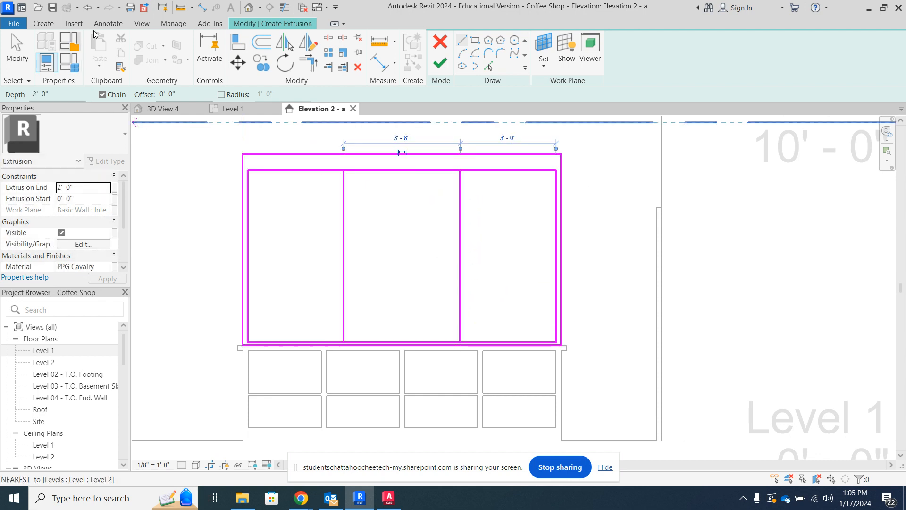
Step: Offset a copy of each vertical divider line 2" toward the middle bay
{"action": "left_click", "coordinate": [261, 42]}
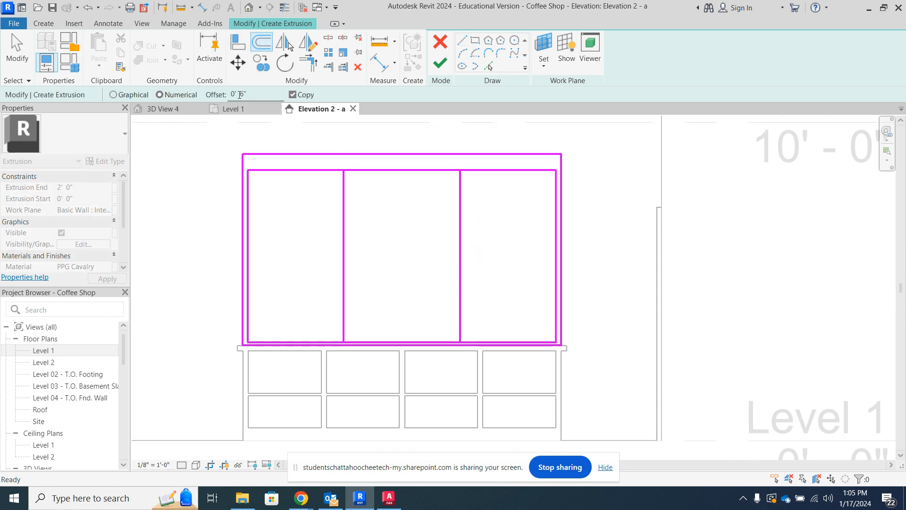
{"action": "left_click", "coordinate": [242, 94]}
{"action": "key", "text": "BackSpace"}
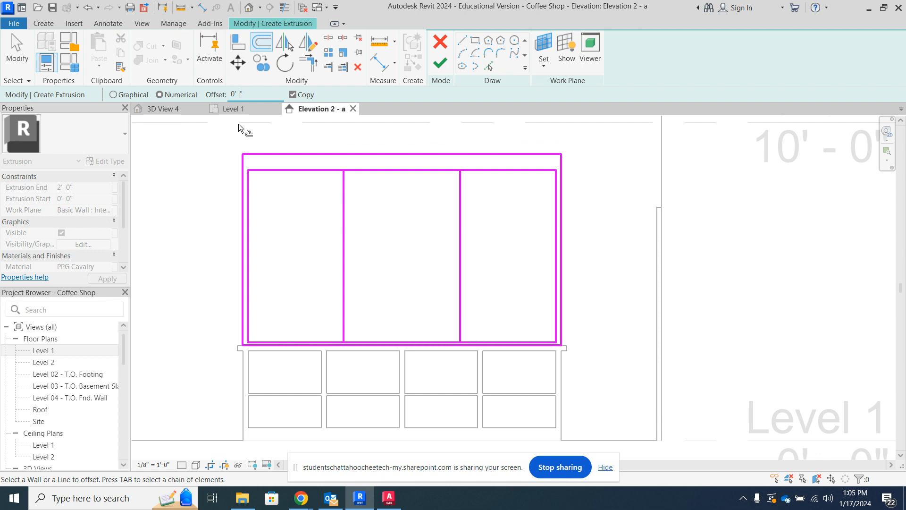
{"action": "type", "text": "2"}
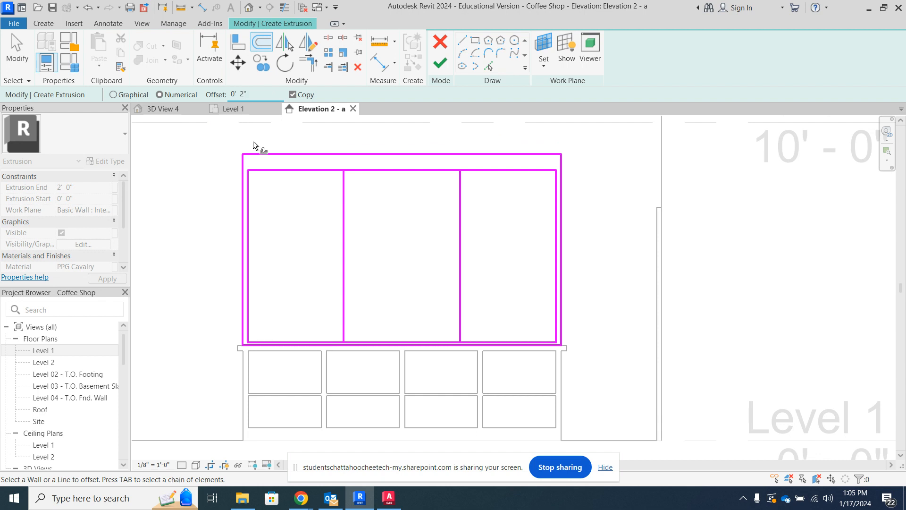
{"action": "left_click", "coordinate": [349, 208]}
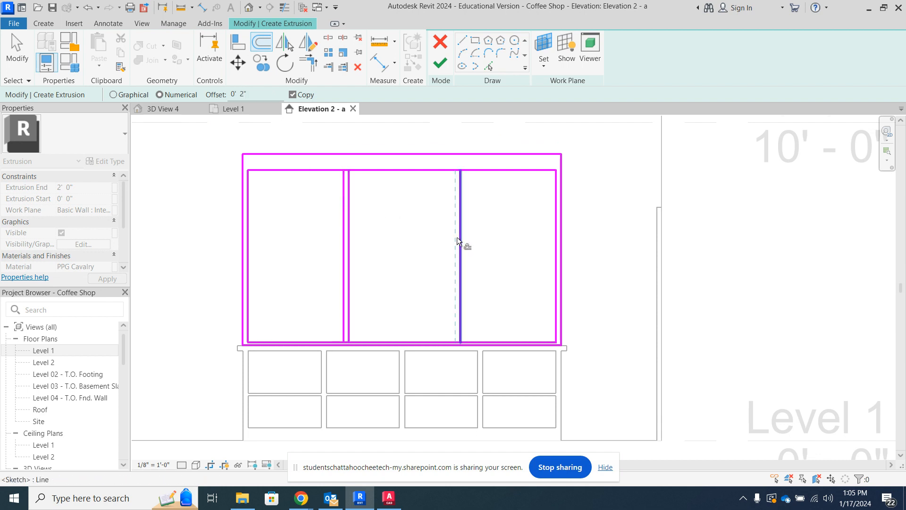
{"action": "left_click", "coordinate": [456, 237]}
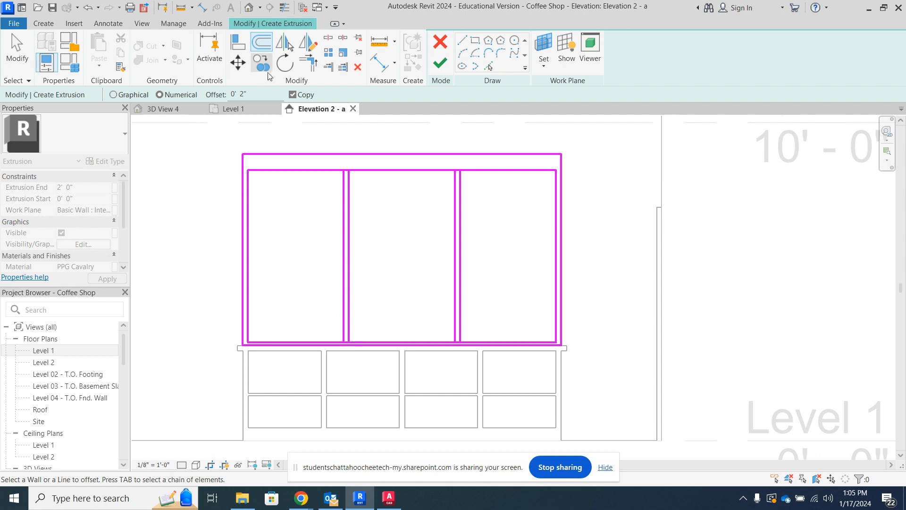
Step: Draw a three-point arc across the left bay, starting about 8" below the inner top line and peaking at that line
{"action": "left_click", "coordinate": [463, 54]}
{"action": "scroll", "coordinate": [274, 198], "scroll_direction": "up", "scroll_amount": 1}
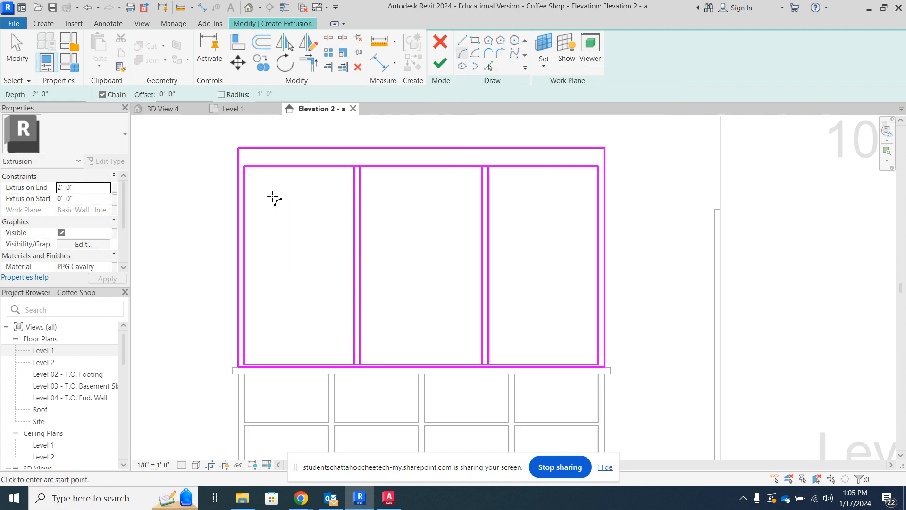
{"action": "scroll", "coordinate": [274, 198], "scroll_direction": "up", "scroll_amount": 1}
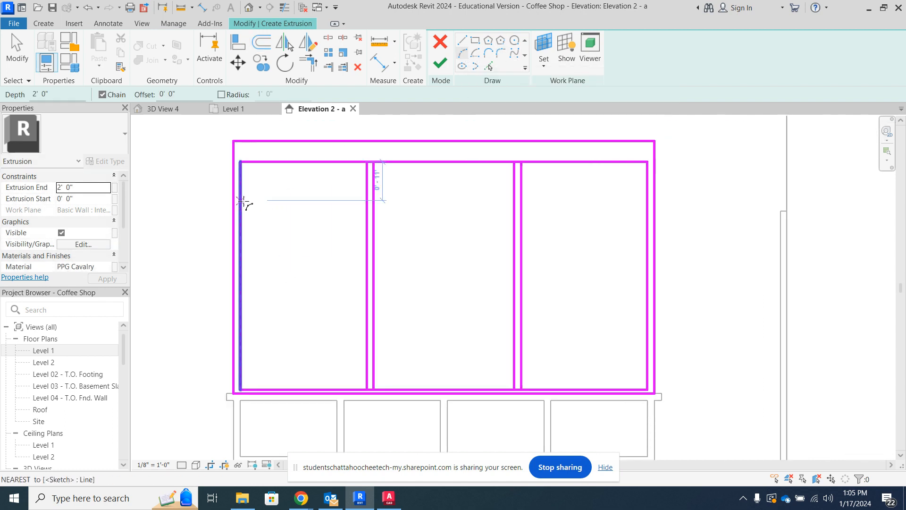
{"action": "left_click", "coordinate": [241, 163]}
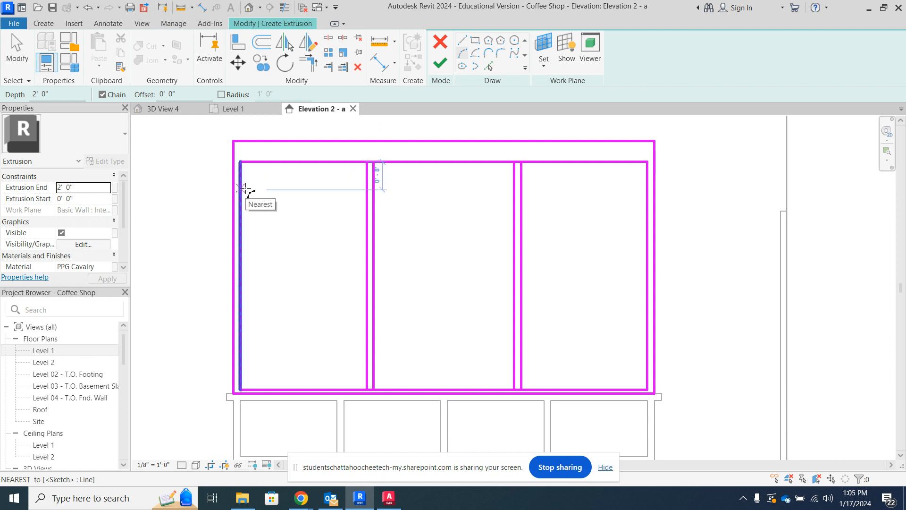
{"action": "left_click", "coordinate": [243, 189]}
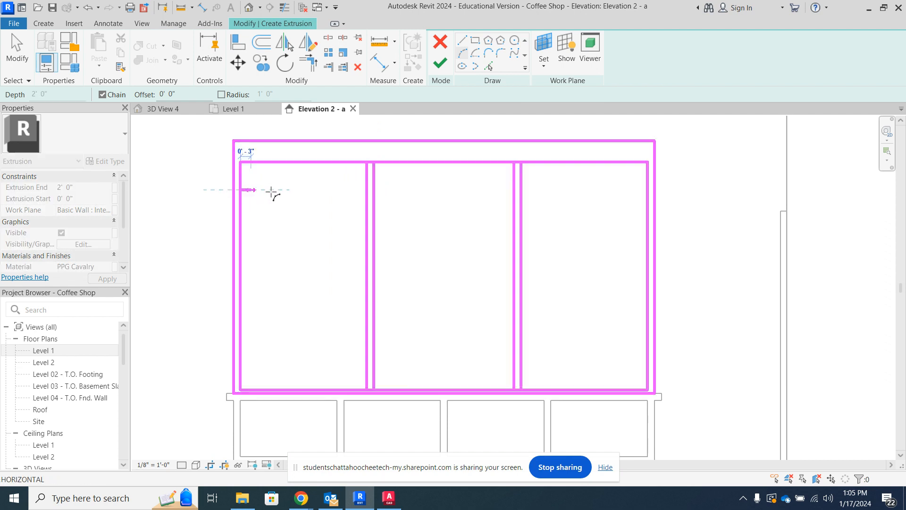
{"action": "left_click", "coordinate": [366, 189]}
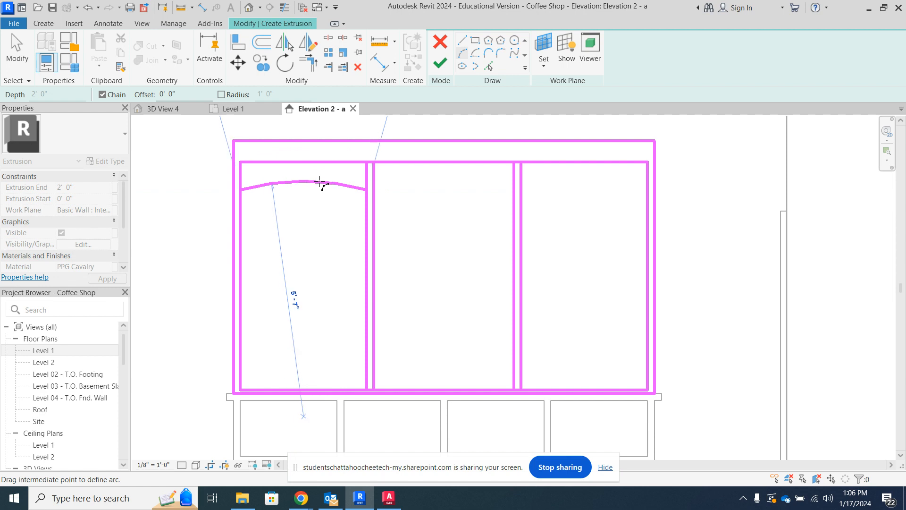
{"action": "left_click", "coordinate": [300, 163]}
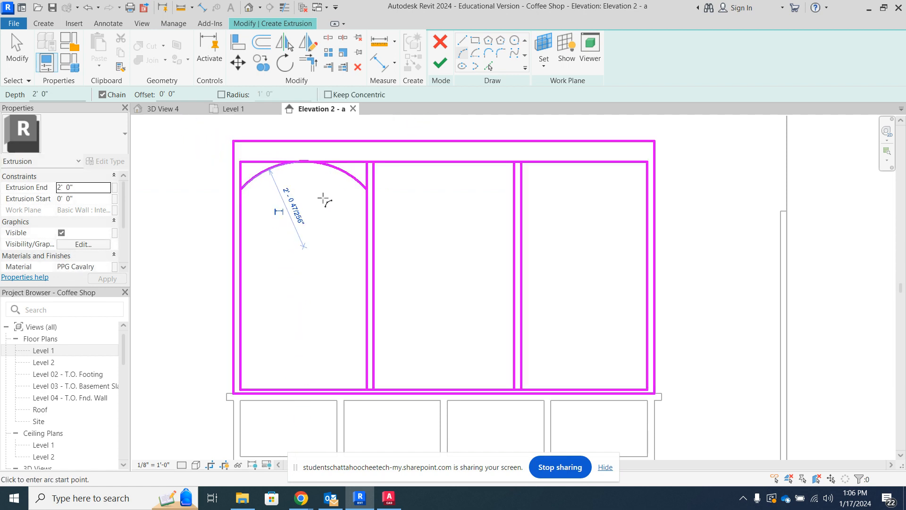
Step: Draw matching three-point arcs across the middle and right bays, level with the left arch and peaking at the inner top line
{"action": "left_click", "coordinate": [374, 189]}
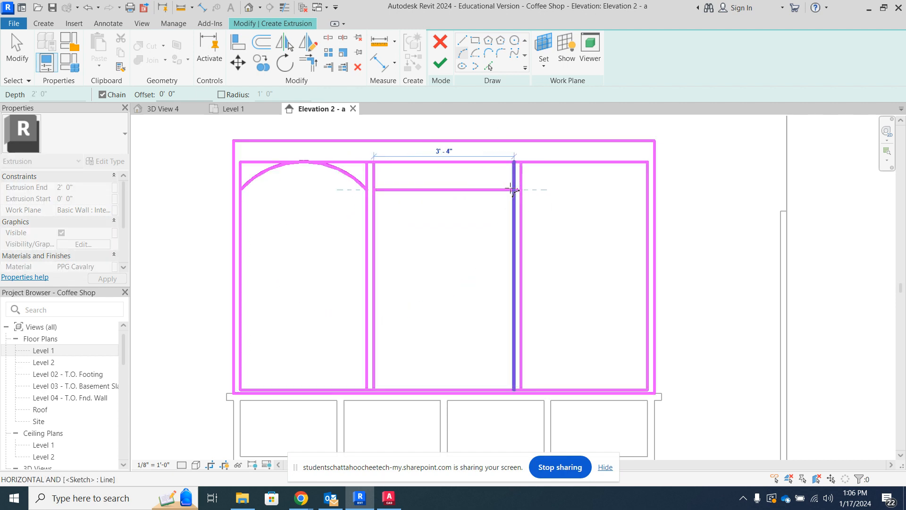
{"action": "left_click", "coordinate": [514, 189]}
{"action": "left_click", "coordinate": [444, 162]}
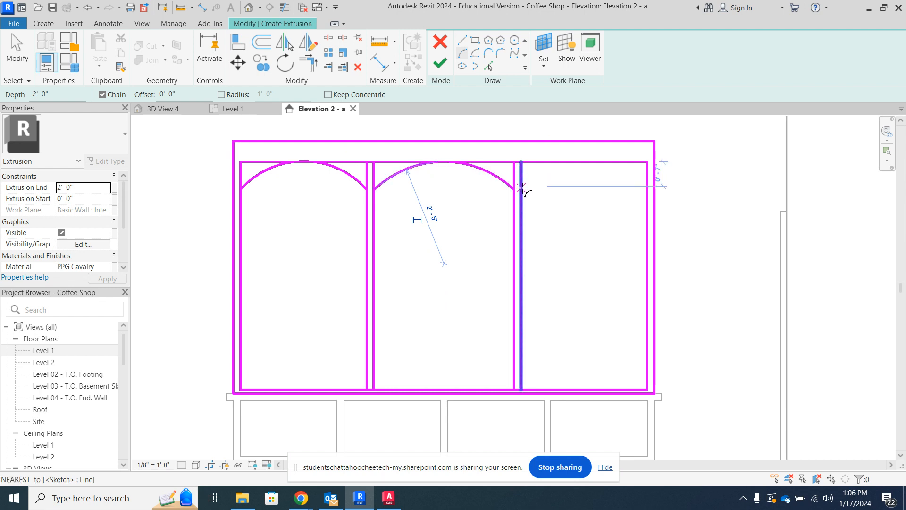
{"action": "left_click", "coordinate": [522, 190]}
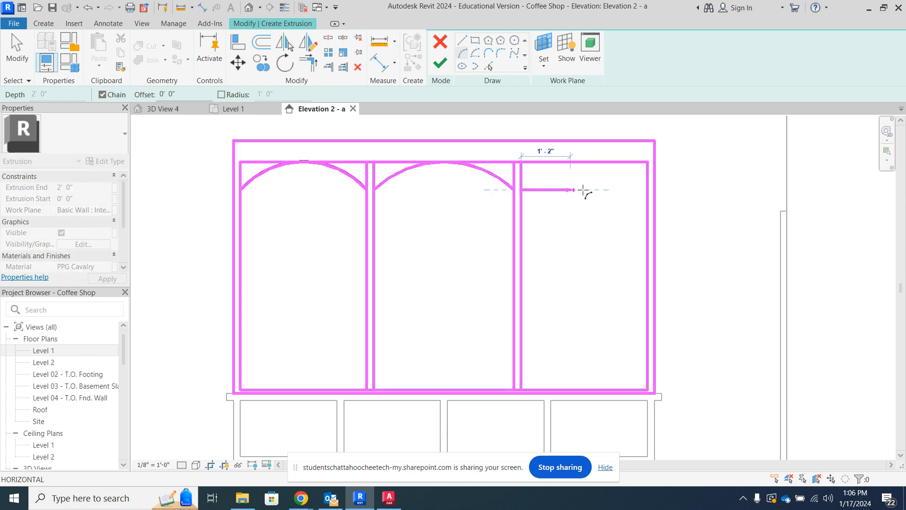
{"action": "left_click", "coordinate": [647, 190]}
{"action": "left_click", "coordinate": [585, 163]}
{"action": "key", "text": "Escape"}
{"action": "key", "text": "Escape"}
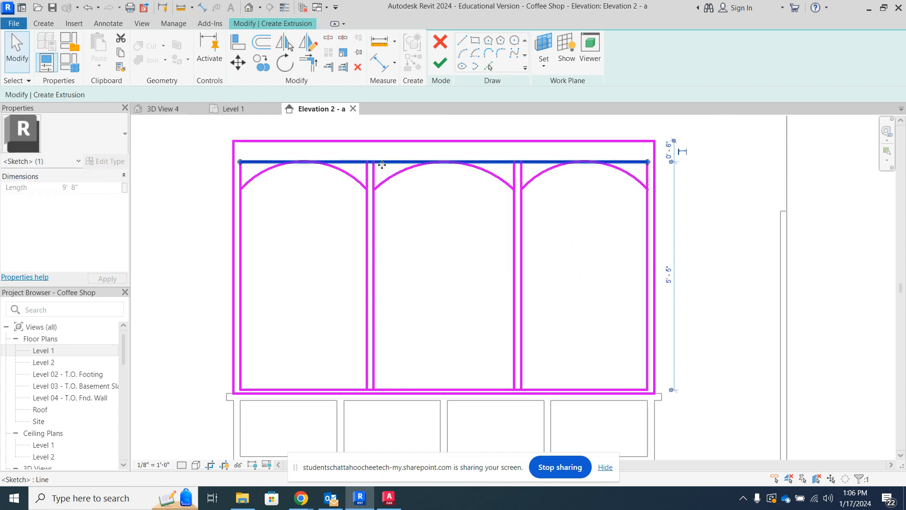
Step: Delete the inner top line and trim the bays' vertical lines to the ends of the three arches
{"action": "key", "text": "Delete"}
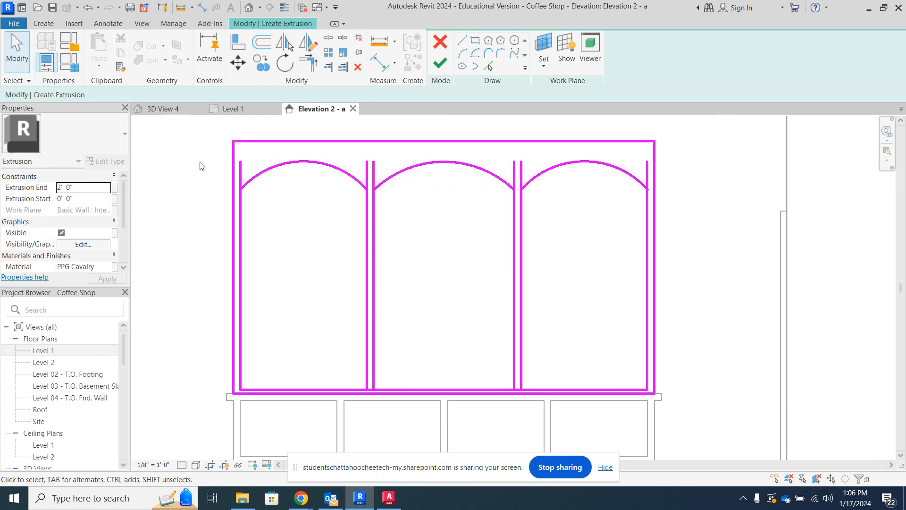
{"action": "left_click", "coordinate": [308, 61]}
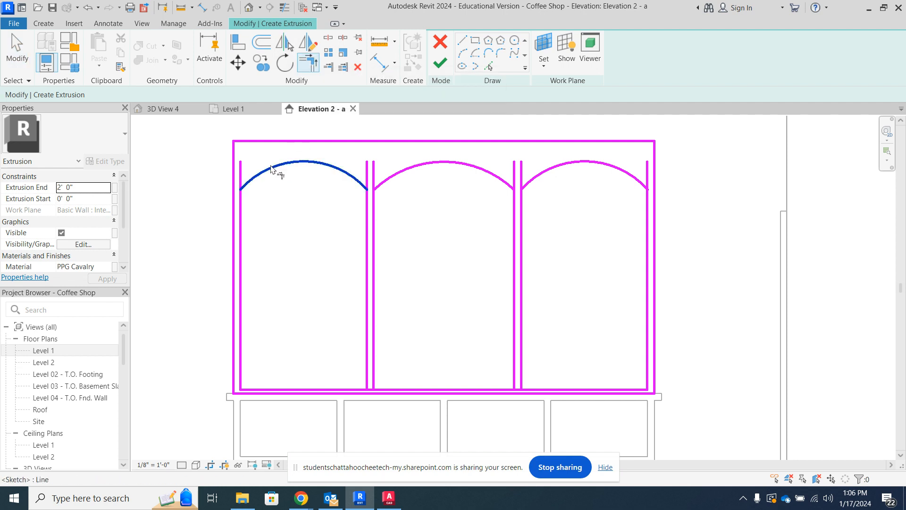
{"action": "left_click", "coordinate": [349, 175]}
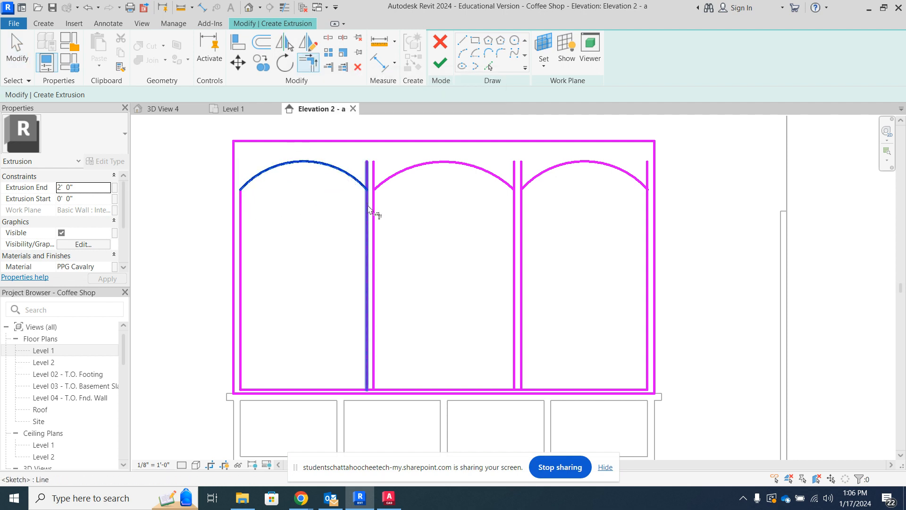
{"action": "left_click", "coordinate": [369, 208]}
{"action": "left_click", "coordinate": [387, 189]}
{"action": "left_click", "coordinate": [376, 204]}
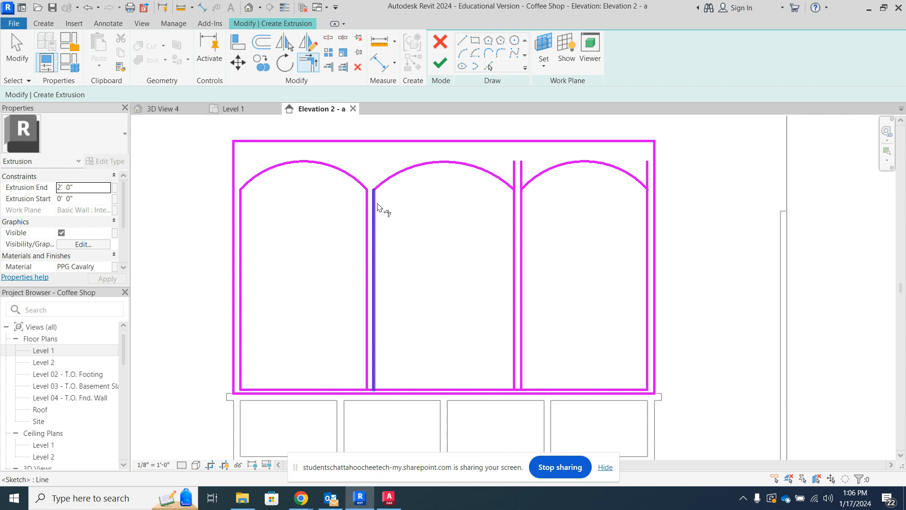
{"action": "left_click", "coordinate": [493, 178]}
{"action": "left_click", "coordinate": [515, 212]}
{"action": "left_click", "coordinate": [536, 188]}
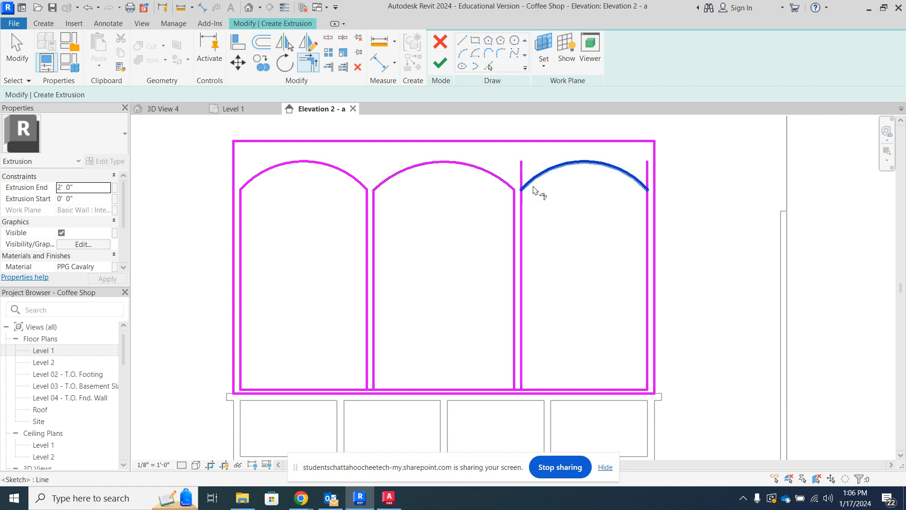
{"action": "left_click", "coordinate": [523, 211]}
{"action": "left_click", "coordinate": [632, 181]}
{"action": "left_click", "coordinate": [646, 220]}
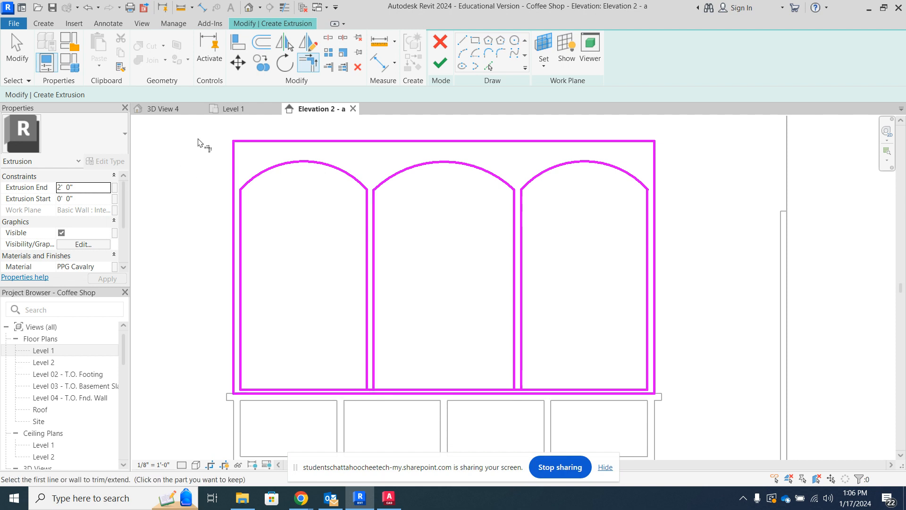
Step: Split the bottom sketch lines in the narrow gap between the two lines of each divider
{"action": "left_click", "coordinate": [328, 38]}
{"action": "scroll", "coordinate": [371, 387], "scroll_direction": "up", "scroll_amount": 5}
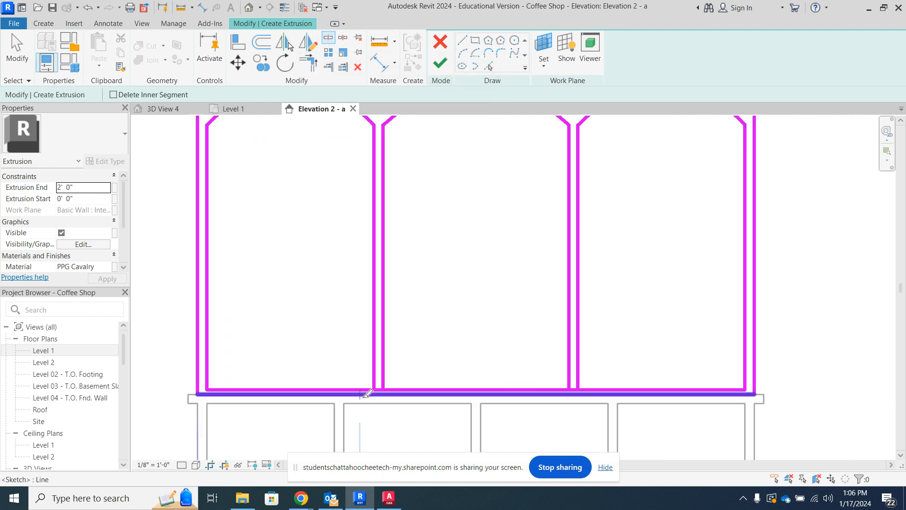
{"action": "scroll", "coordinate": [270, 339], "scroll_direction": "down", "scroll_amount": 3}
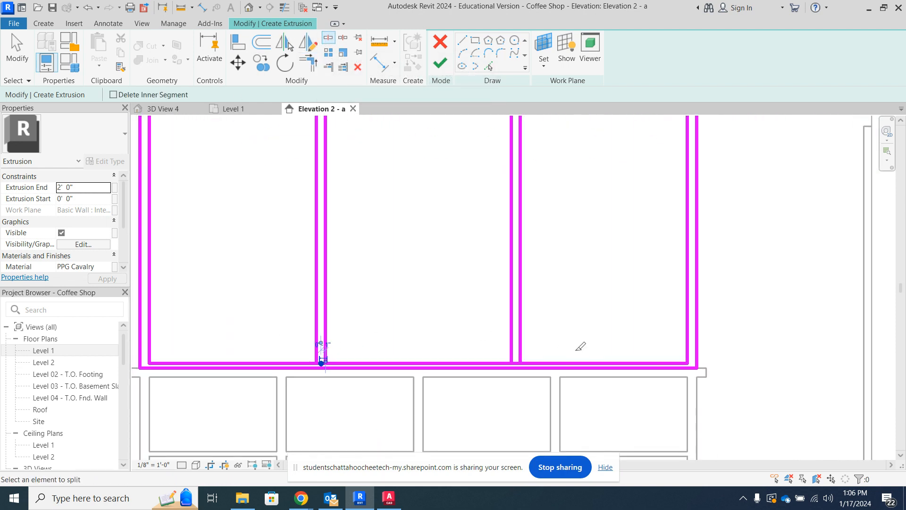
{"action": "scroll", "coordinate": [508, 362], "scroll_direction": "up", "scroll_amount": 2}
{"action": "scroll", "coordinate": [500, 349], "scroll_direction": "down", "scroll_amount": 2}
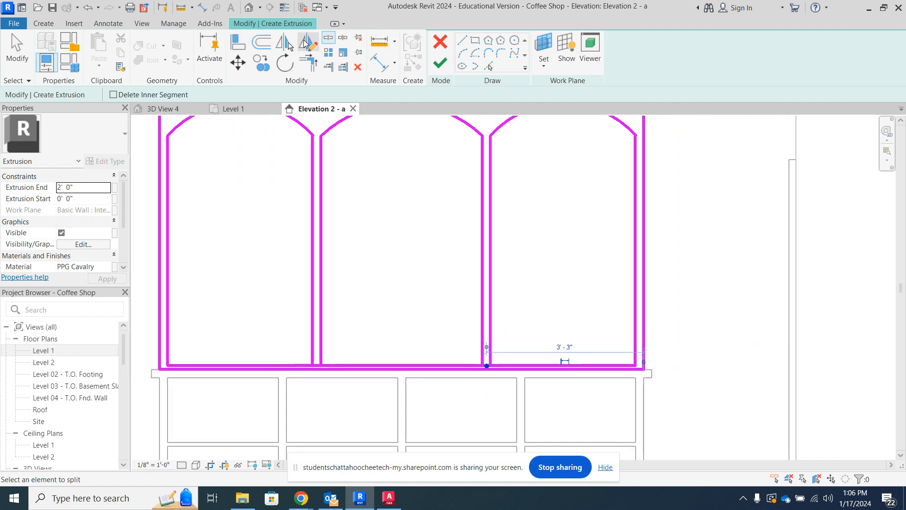
Step: Trim the bottom sketch lines to the dividers' vertical lines, closing the lower corners of the middle and right bays
{"action": "left_click", "coordinate": [308, 62]}
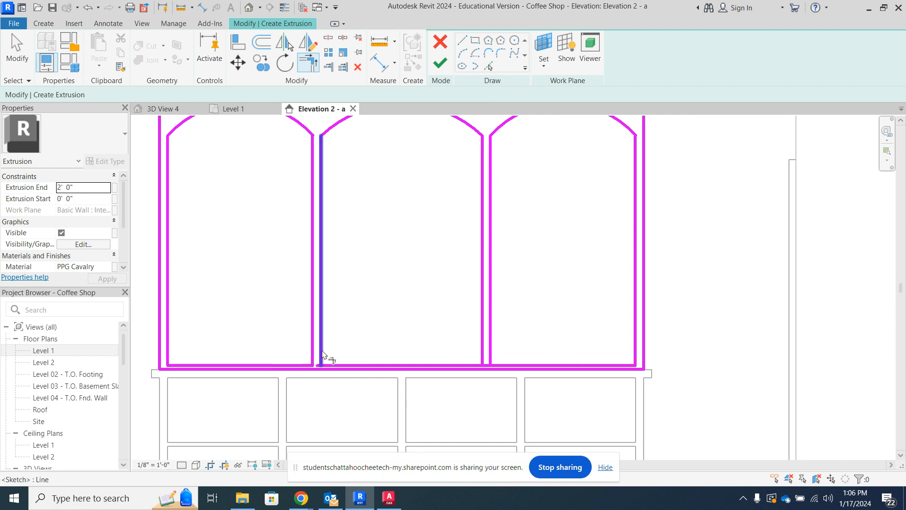
{"action": "left_click", "coordinate": [484, 336]}
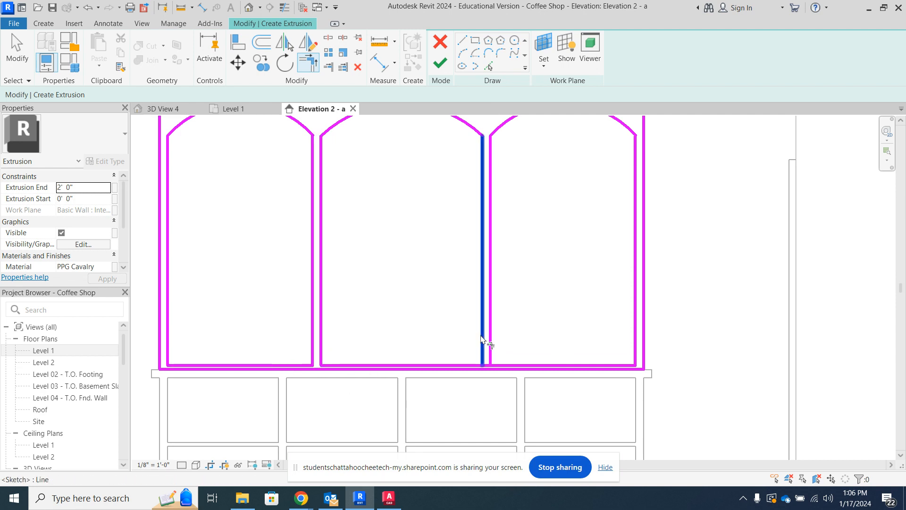
{"action": "left_click", "coordinate": [472, 364]}
{"action": "left_click", "coordinate": [491, 348]}
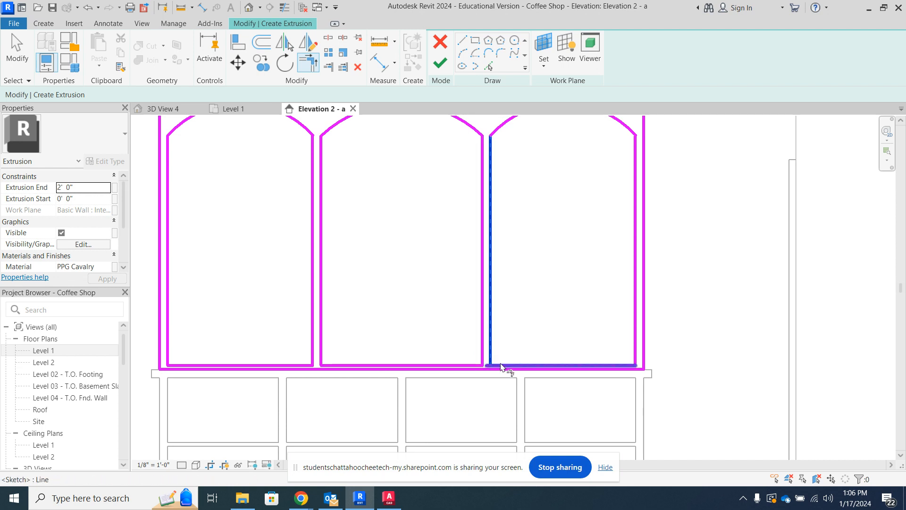
{"action": "left_click", "coordinate": [504, 366]}
{"action": "scroll", "coordinate": [567, 398], "scroll_direction": "down", "scroll_amount": 2}
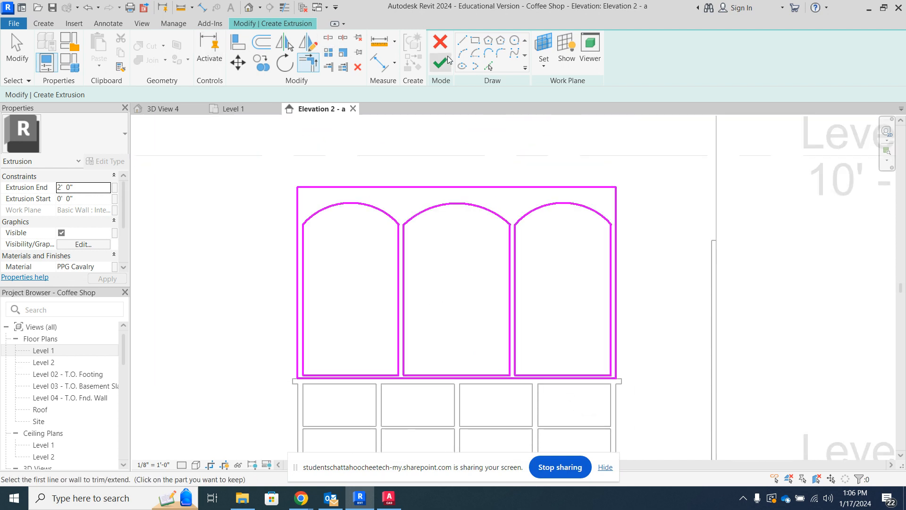
Step: Draw a horizontal shelf line across the left bay, 1'-0" above the bay's bottom line
{"action": "left_click", "coordinate": [462, 41]}
{"action": "scroll", "coordinate": [314, 338], "scroll_direction": "up", "scroll_amount": 2}
{"action": "left_click", "coordinate": [302, 189]}
{"action": "left_click", "coordinate": [302, 391]}
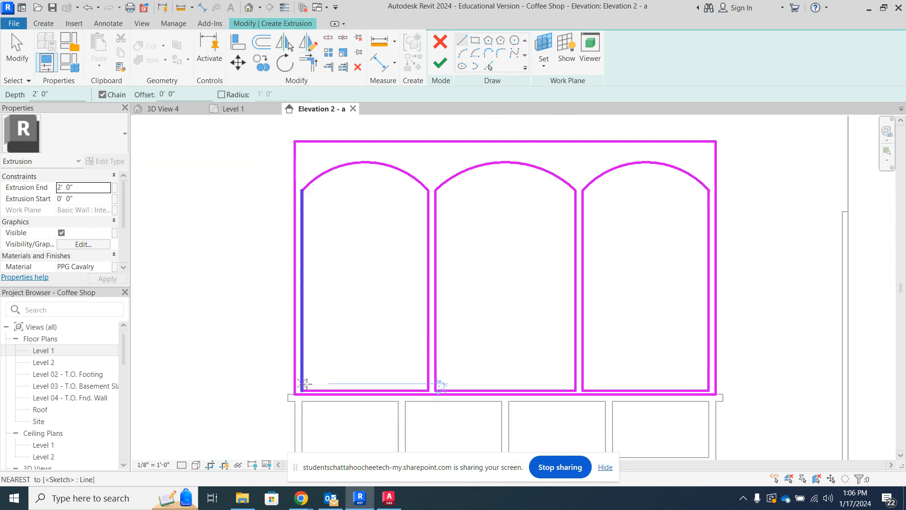
{"action": "left_click", "coordinate": [302, 349]}
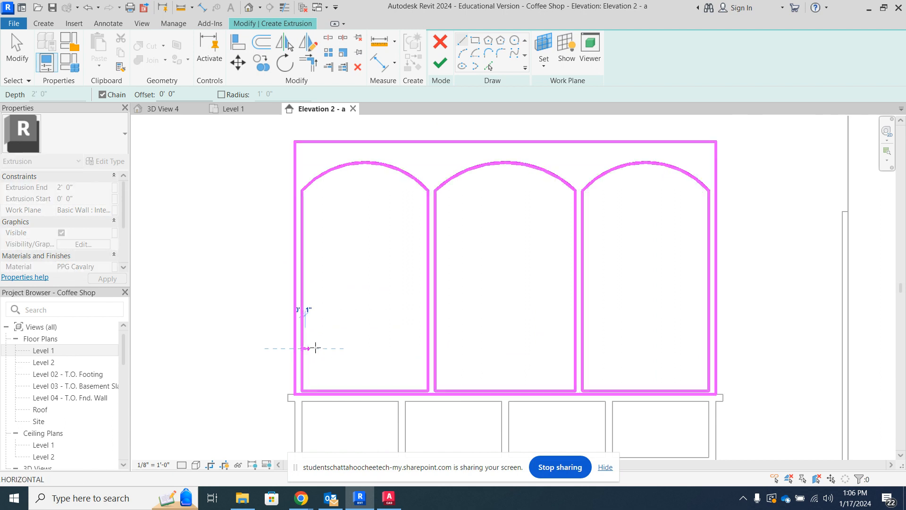
{"action": "left_click", "coordinate": [424, 348]}
{"action": "key", "text": "Escape"}
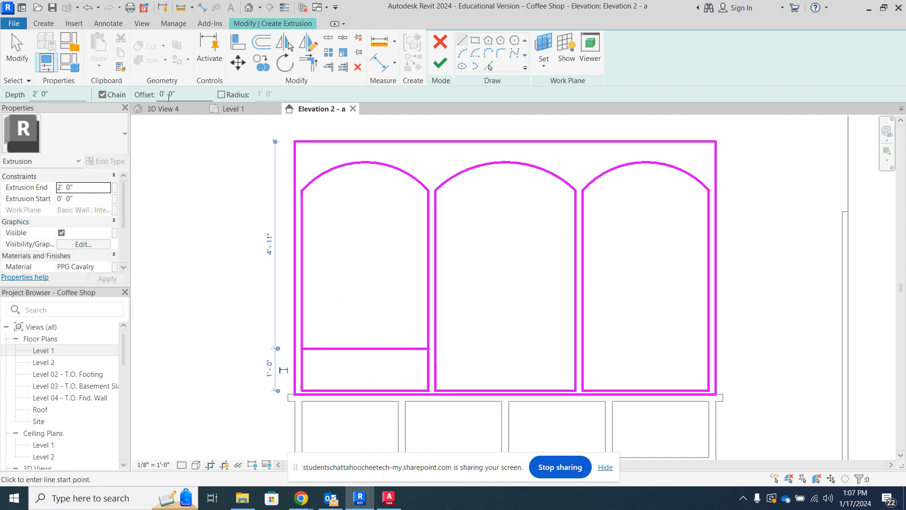
Step: Draw matching horizontal shelf lines across the middle and right bays, level with the left bay's shelf line
{"action": "left_click", "coordinate": [435, 349]}
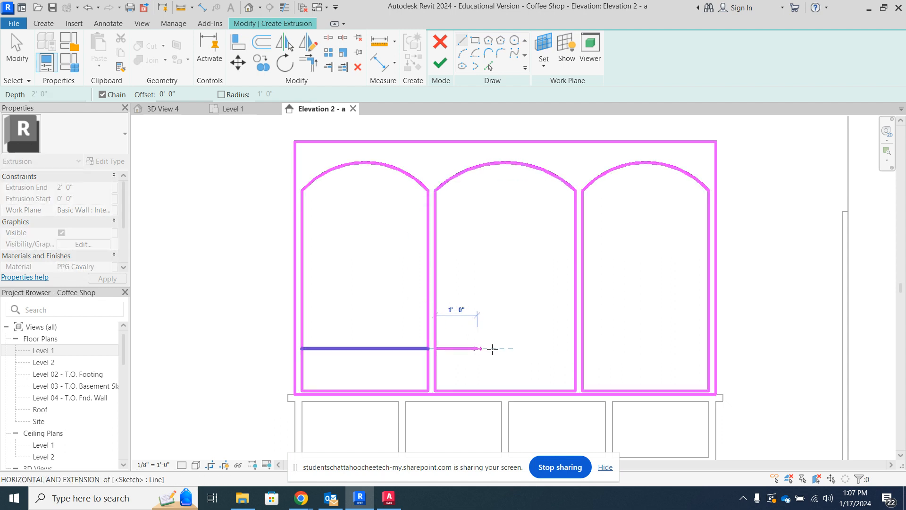
{"action": "left_click", "coordinate": [575, 349]}
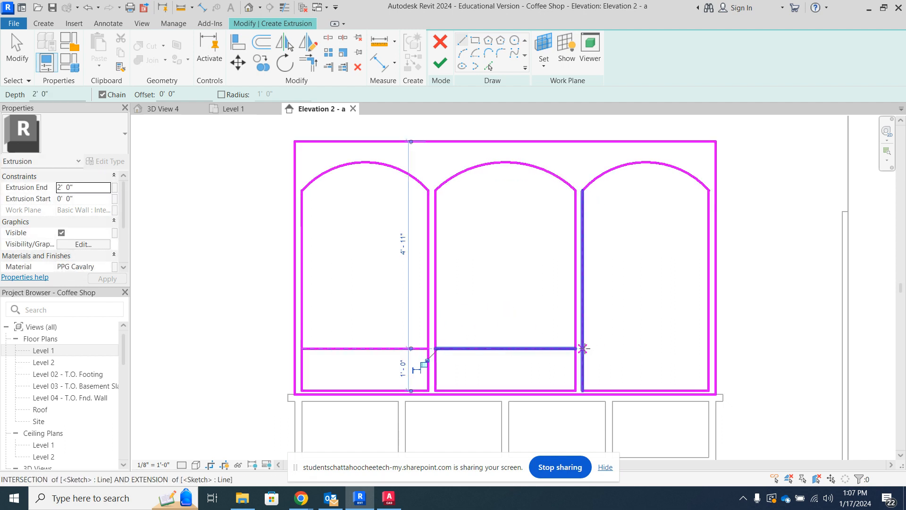
{"action": "left_click", "coordinate": [707, 352]}
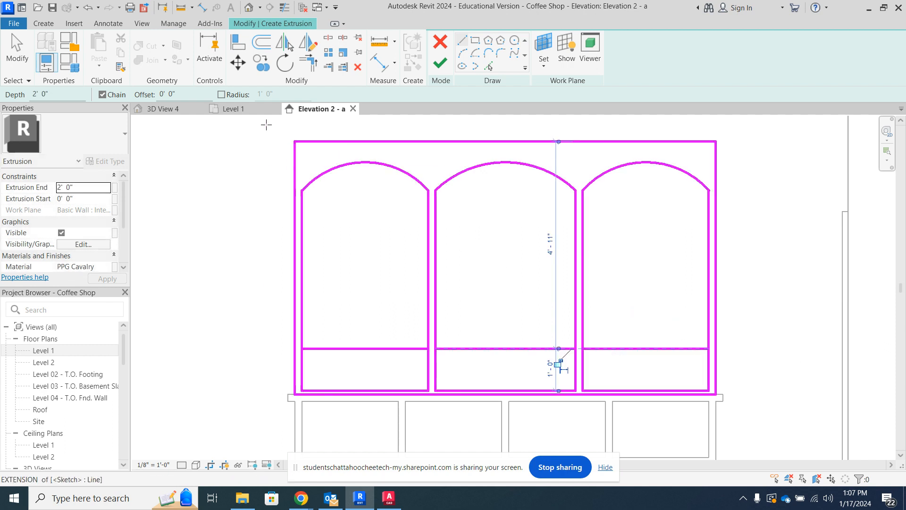
Step: Offset copies of the shelf line upward by 1'-1" twice in each of the three bays
{"action": "left_click", "coordinate": [262, 44]}
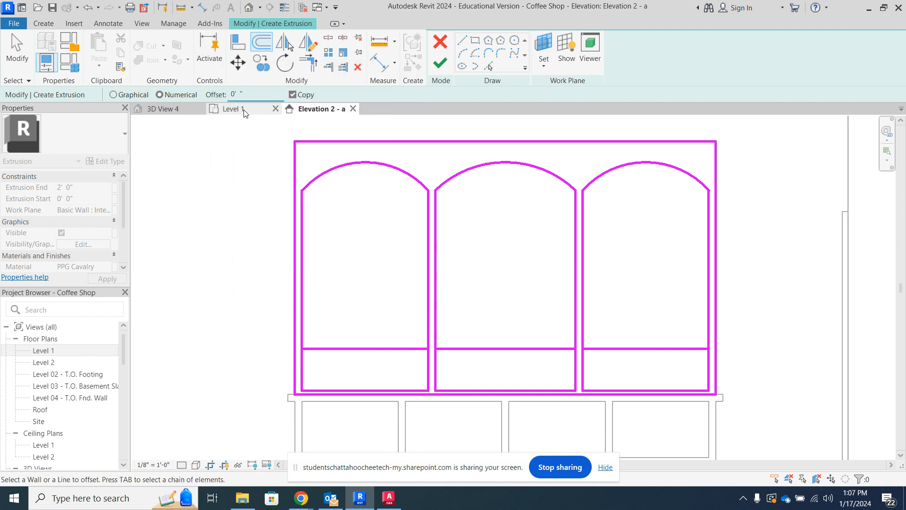
{"action": "type", "text": "1"}
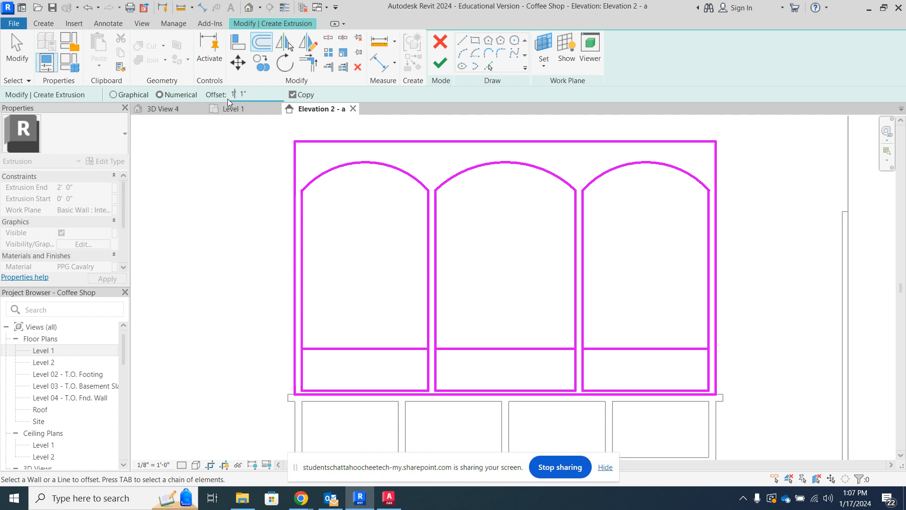
{"action": "left_click", "coordinate": [366, 348]}
{"action": "left_click", "coordinate": [378, 302]}
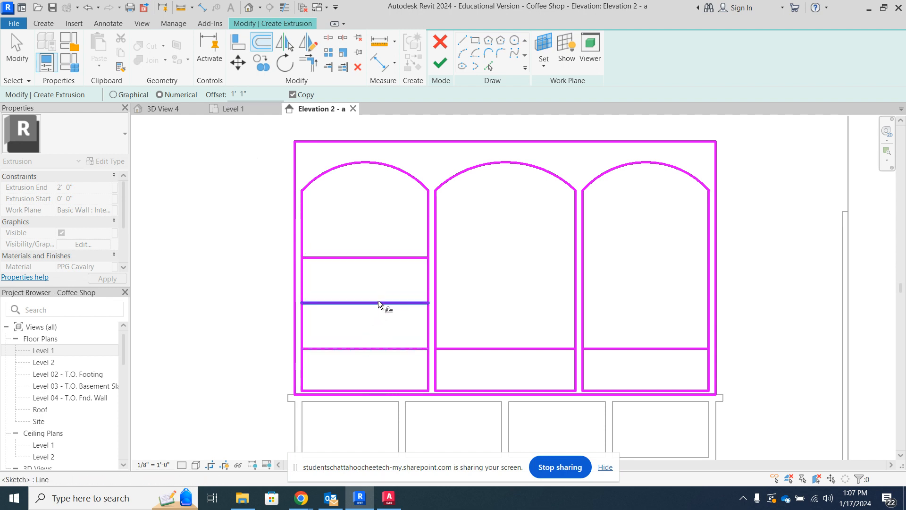
{"action": "left_click", "coordinate": [489, 344]}
{"action": "left_click", "coordinate": [492, 302]}
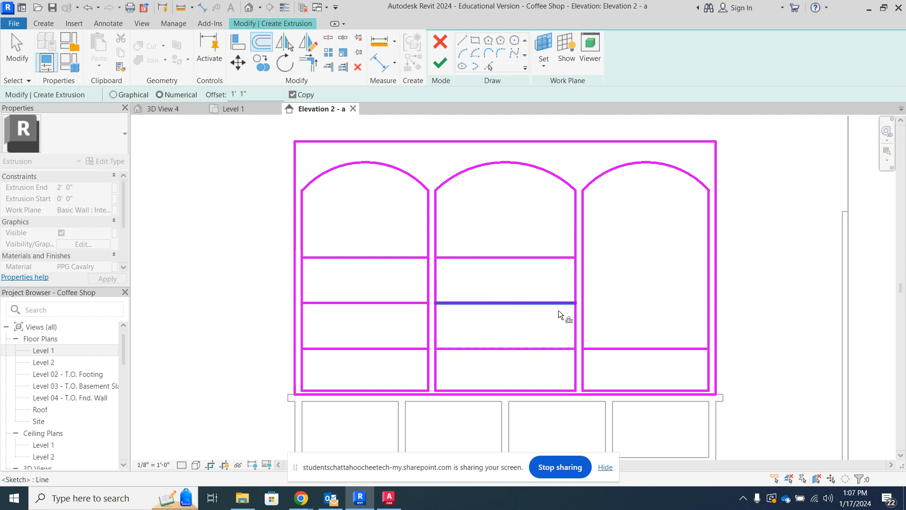
{"action": "left_click", "coordinate": [599, 346]}
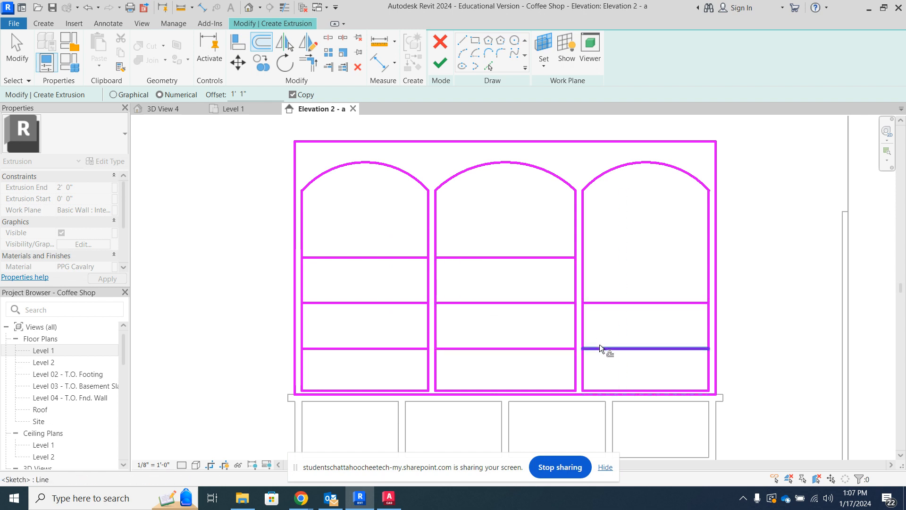
{"action": "left_click", "coordinate": [619, 302]}
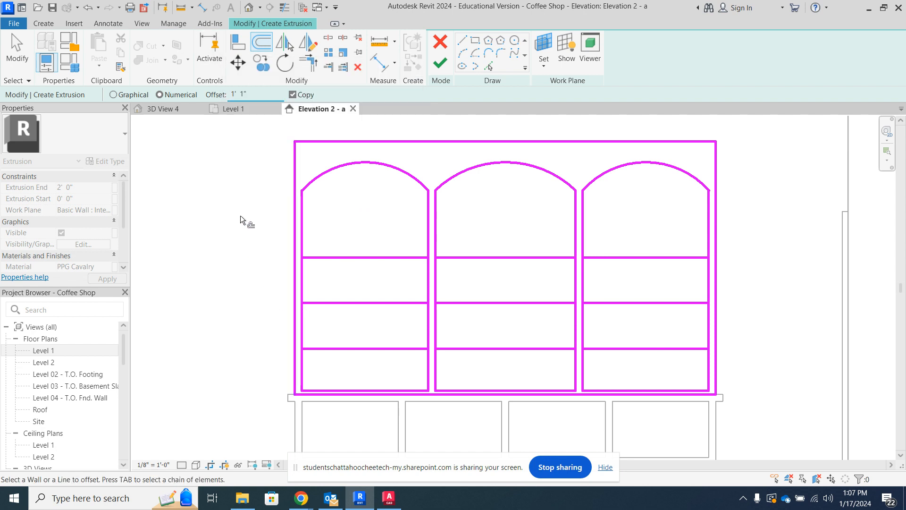
Step: Offset a copy of every shelf line downward by 1" in all three bays to give the shelves thickness
{"action": "scroll", "coordinate": [240, 220], "scroll_direction": "up", "scroll_amount": 1}
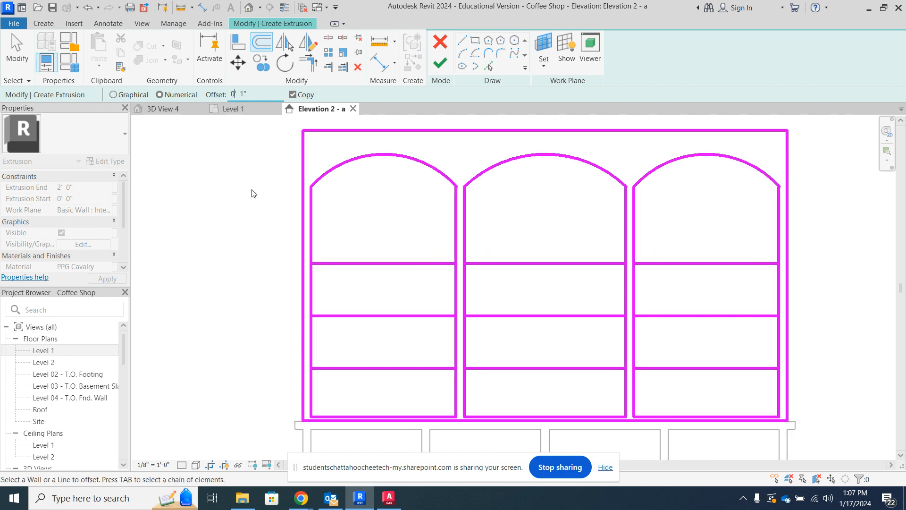
{"action": "left_click", "coordinate": [370, 268]}
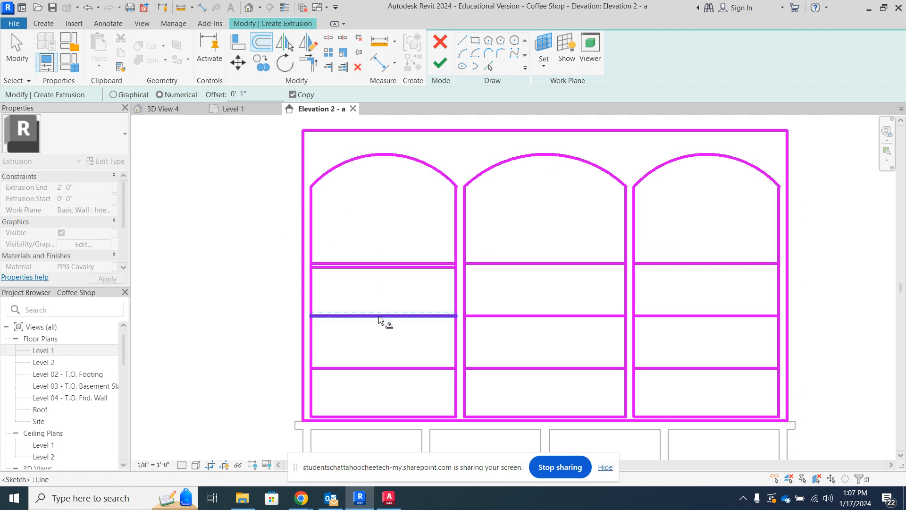
{"action": "left_click", "coordinate": [379, 317]}
{"action": "left_click", "coordinate": [384, 372]}
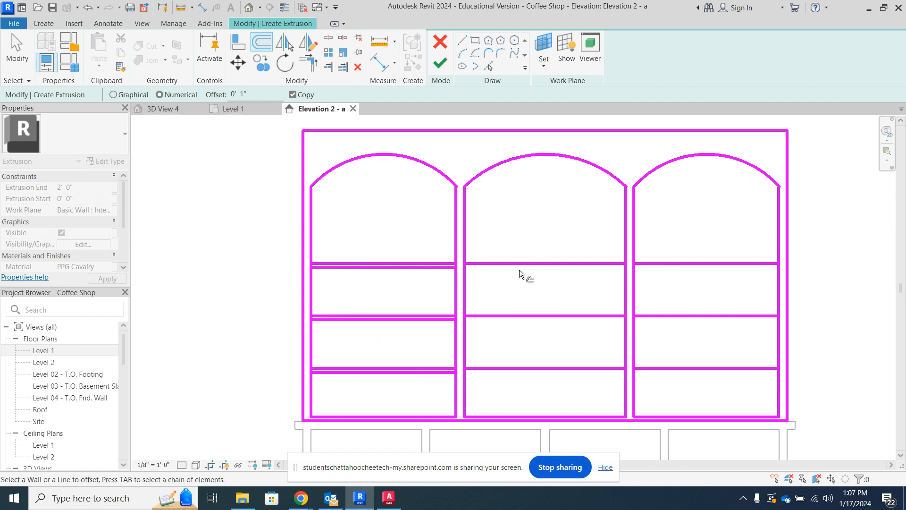
{"action": "left_click", "coordinate": [516, 267]}
{"action": "left_click", "coordinate": [518, 316]}
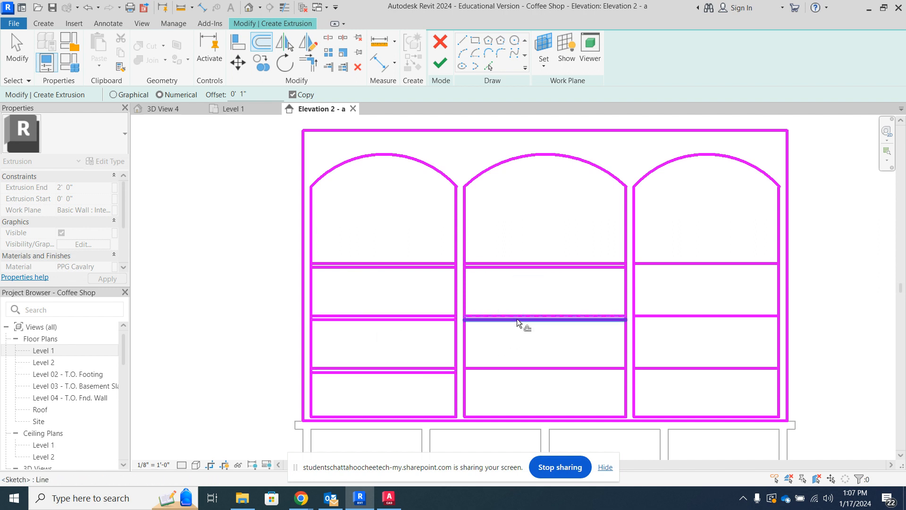
{"action": "left_click", "coordinate": [526, 370]}
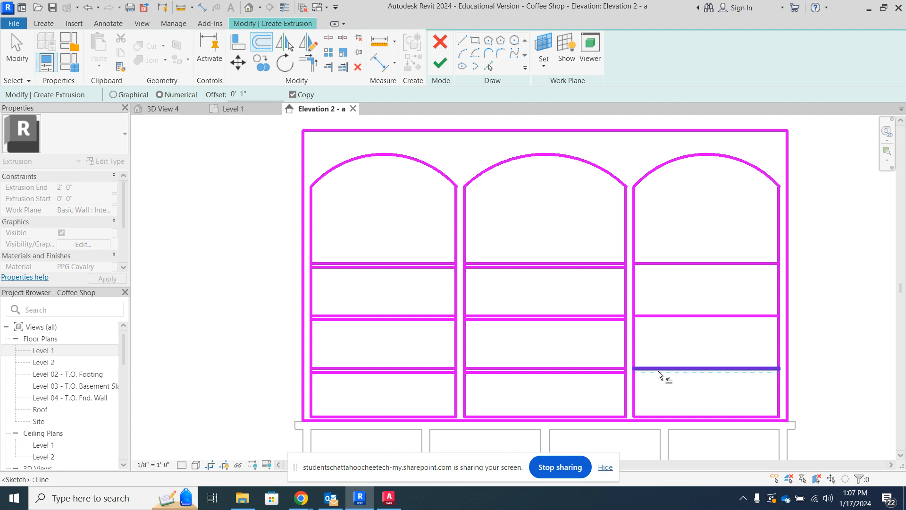
{"action": "left_click", "coordinate": [658, 370]}
{"action": "left_click", "coordinate": [653, 320]}
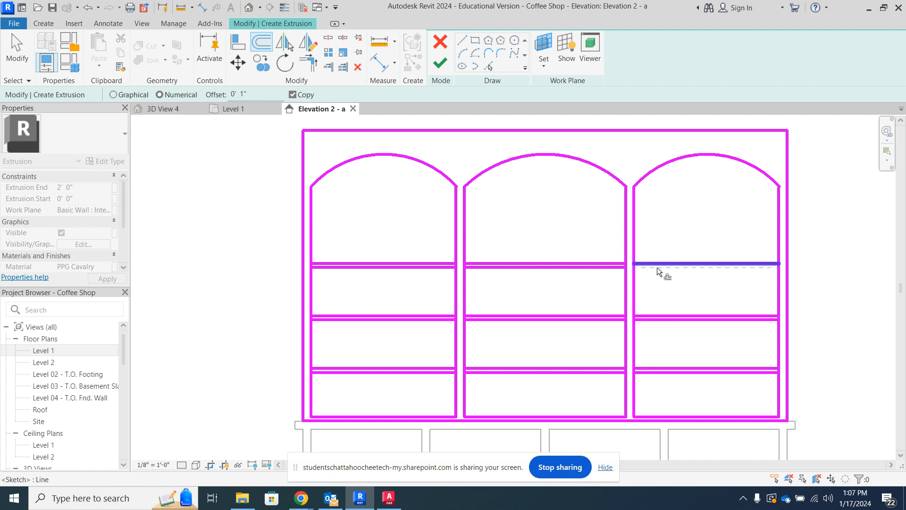
{"action": "left_click", "coordinate": [658, 267]}
Step: Split the left bay's outer vertical line in the gap between the two lines of each shelf
{"action": "left_click", "coordinate": [328, 38]}
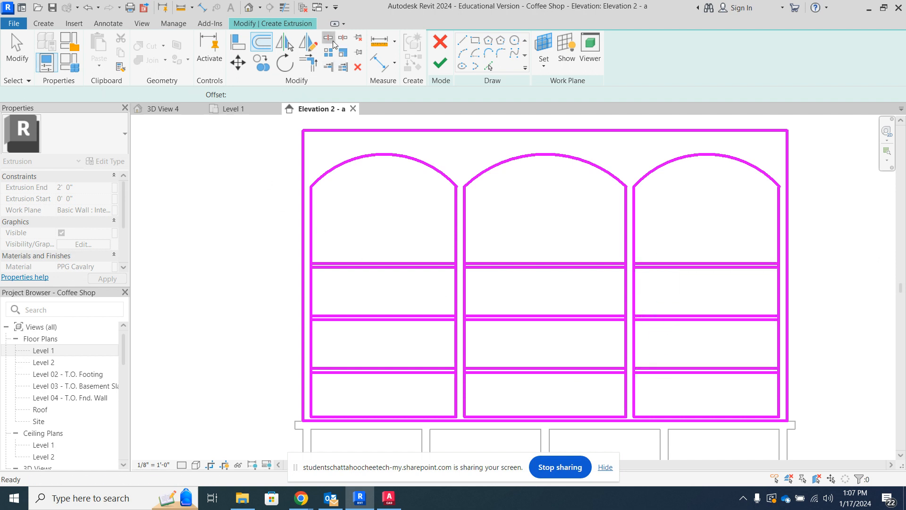
{"action": "scroll", "coordinate": [307, 276], "scroll_direction": "up", "scroll_amount": 2}
{"action": "scroll", "coordinate": [314, 277], "scroll_direction": "up", "scroll_amount": 2}
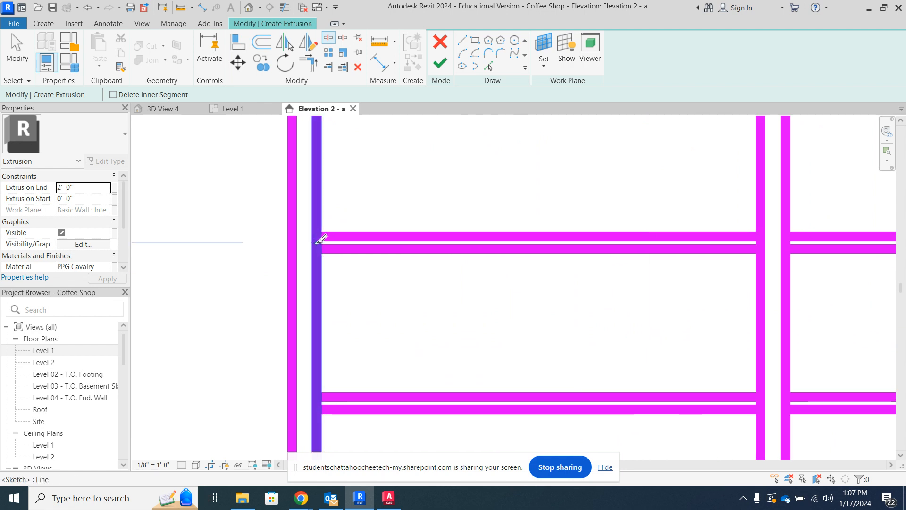
{"action": "scroll", "coordinate": [327, 321], "scroll_direction": "down", "scroll_amount": 3}
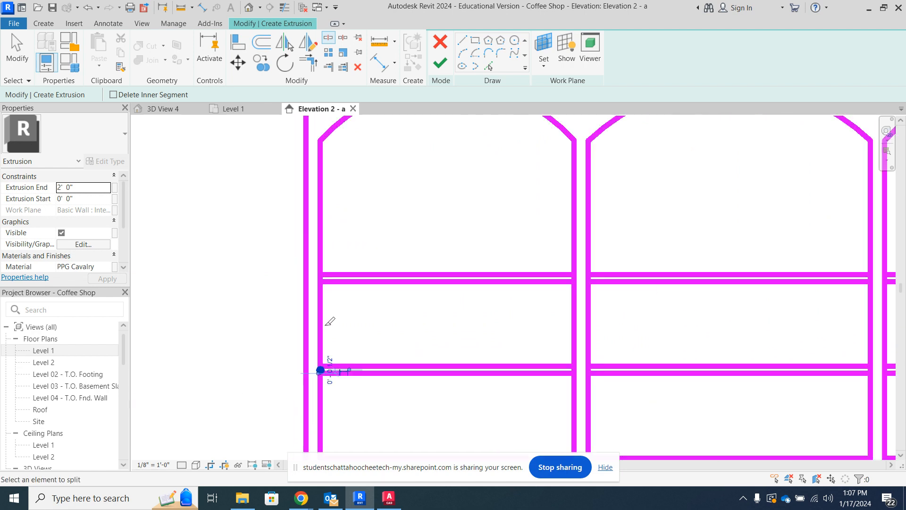
{"action": "scroll", "coordinate": [328, 422], "scroll_direction": "up", "scroll_amount": 2}
{"action": "left_click", "coordinate": [321, 433]}
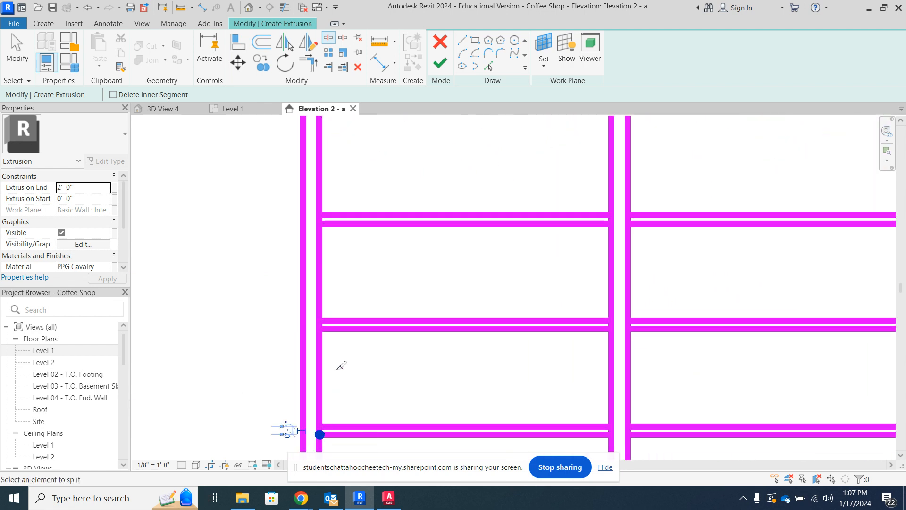
{"action": "scroll", "coordinate": [332, 366], "scroll_direction": "down", "scroll_amount": 3}
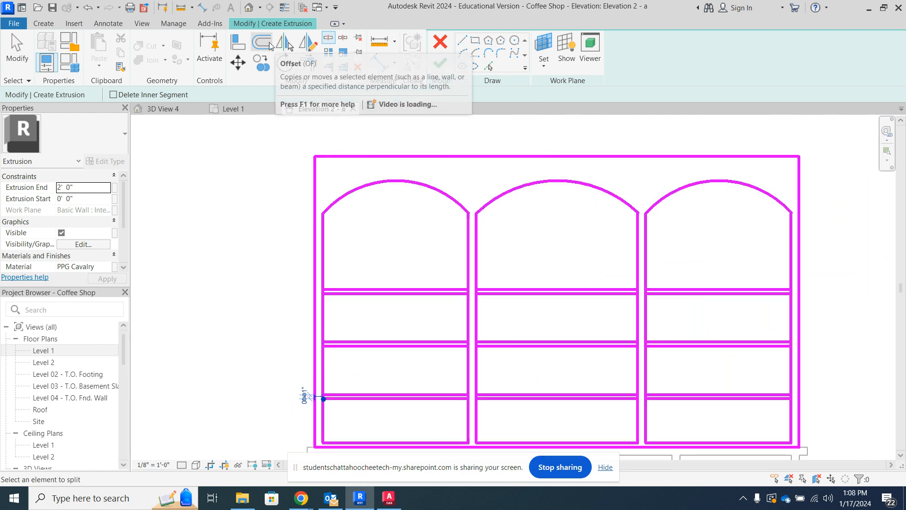
Step: Trim the left bay's outer vertical segments to the shelf lines, closing that side of each opening
{"action": "left_click", "coordinate": [312, 66]}
{"action": "left_click", "coordinate": [324, 274]}
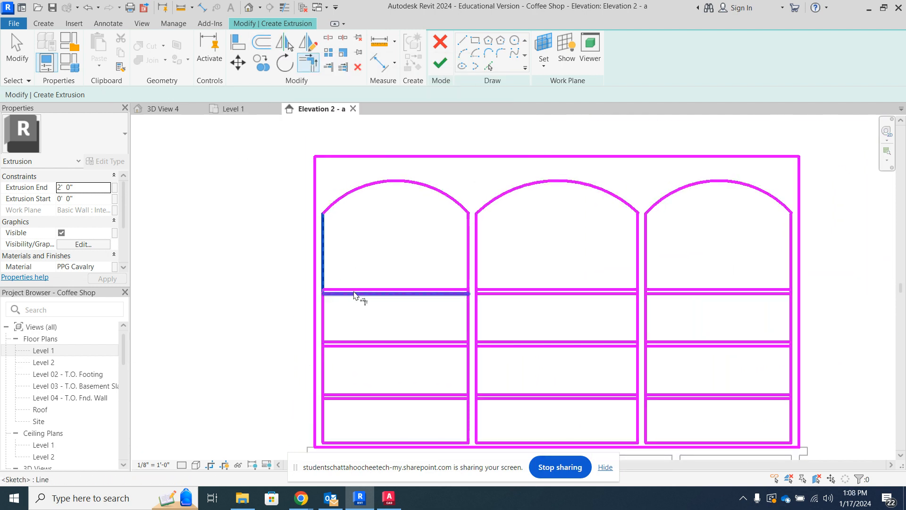
{"action": "left_click", "coordinate": [347, 292]}
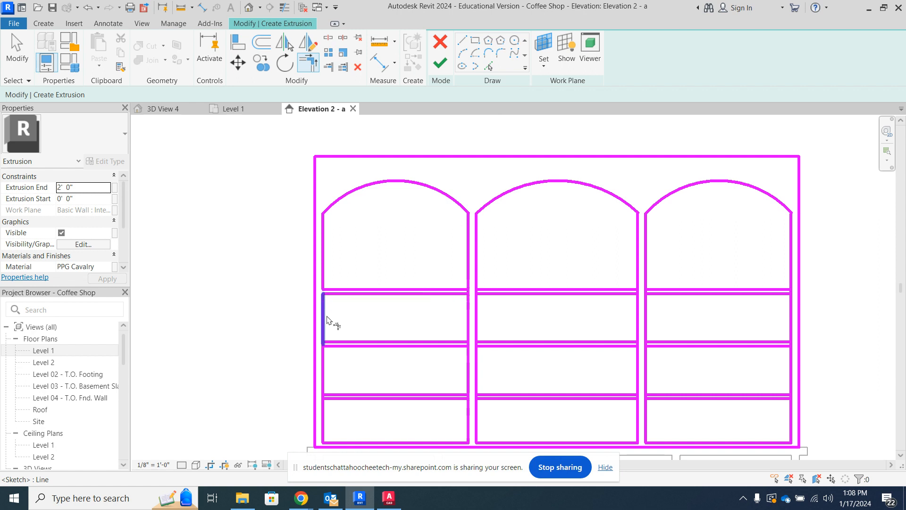
{"action": "left_click", "coordinate": [334, 348]}
{"action": "left_click", "coordinate": [325, 360]}
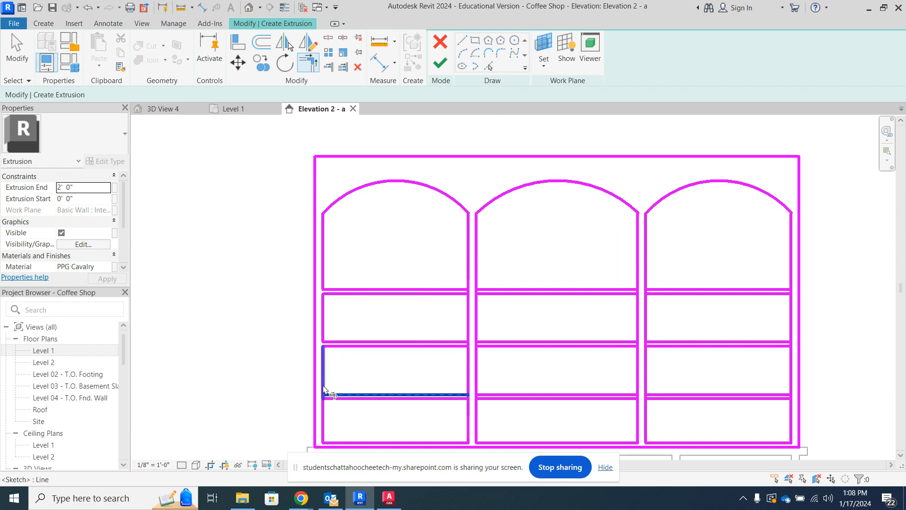
{"action": "left_click", "coordinate": [334, 399]}
{"action": "left_click", "coordinate": [324, 418]}
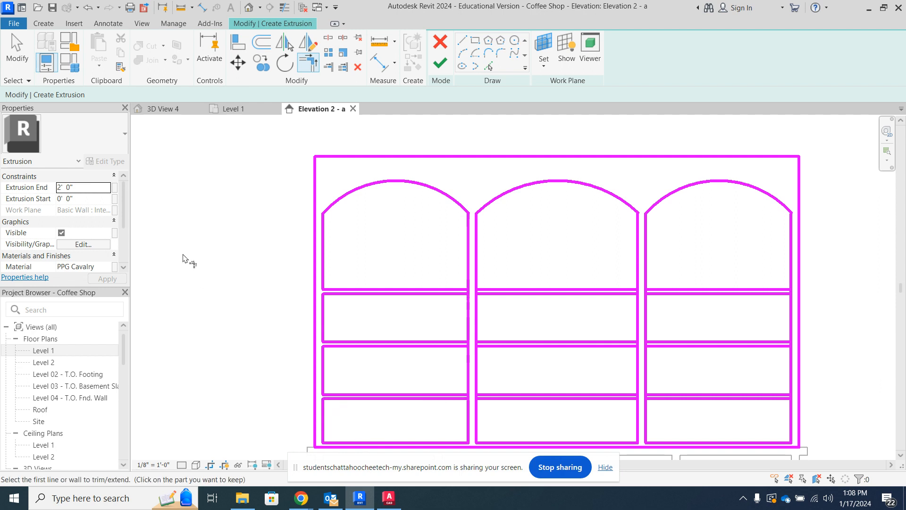
Step: Set the extrusion end of the upper shelf unit to 1'-0"
{"action": "scroll", "coordinate": [186, 260], "scroll_direction": "down", "scroll_amount": 2}
{"action": "left_click", "coordinate": [30, 58]}
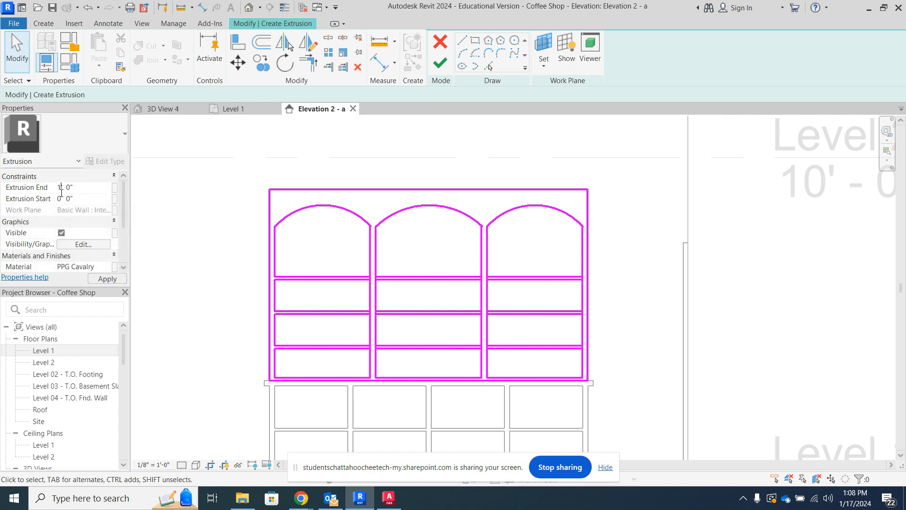
{"action": "left_click", "coordinate": [62, 189]}
{"action": "scroll", "coordinate": [385, 210], "scroll_direction": "down", "scroll_amount": 2}
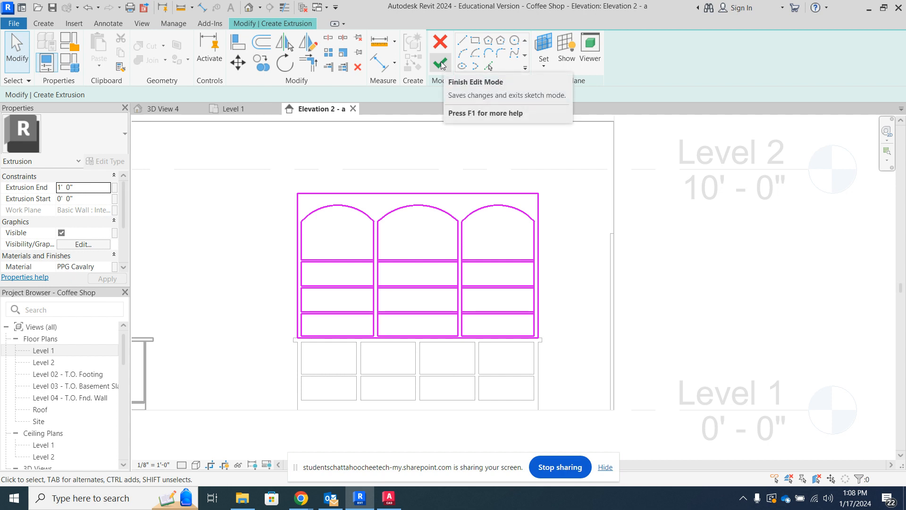
Step: Examine the shelving in the 3D View 4 perspective and the unit's footprint along the wall in the Level 1 floor plan
{"action": "left_click", "coordinate": [177, 111]}
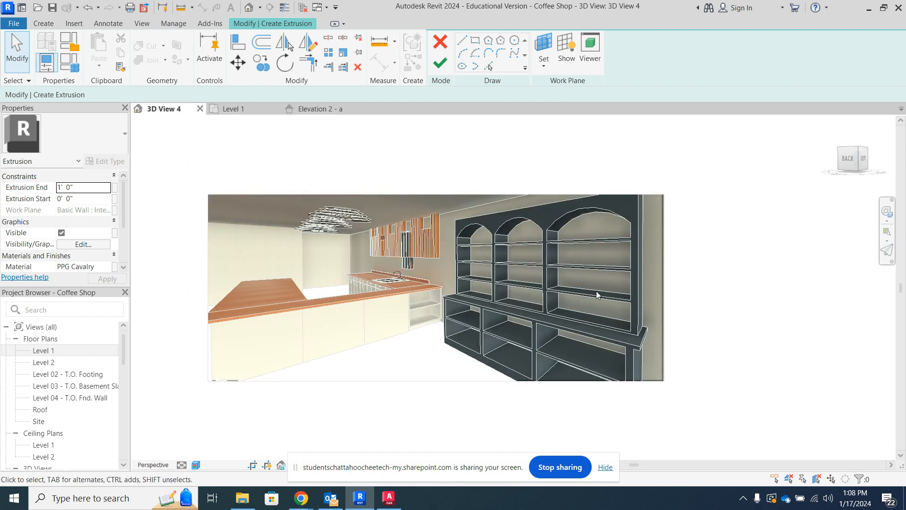
{"action": "scroll", "coordinate": [595, 291], "scroll_direction": "up", "scroll_amount": 1}
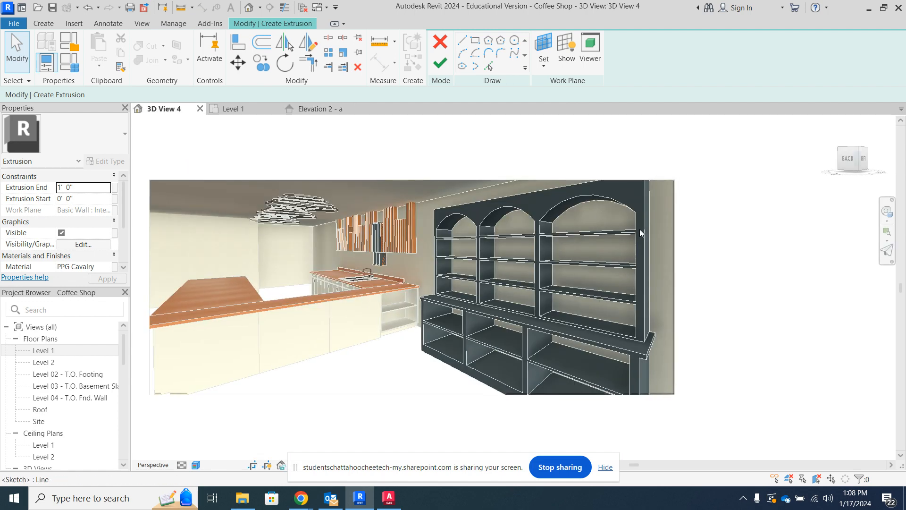
{"action": "left_click", "coordinate": [234, 109]}
{"action": "scroll", "coordinate": [387, 307], "scroll_direction": "down", "scroll_amount": 2}
{"action": "scroll", "coordinate": [413, 224], "scroll_direction": "up", "scroll_amount": 4}
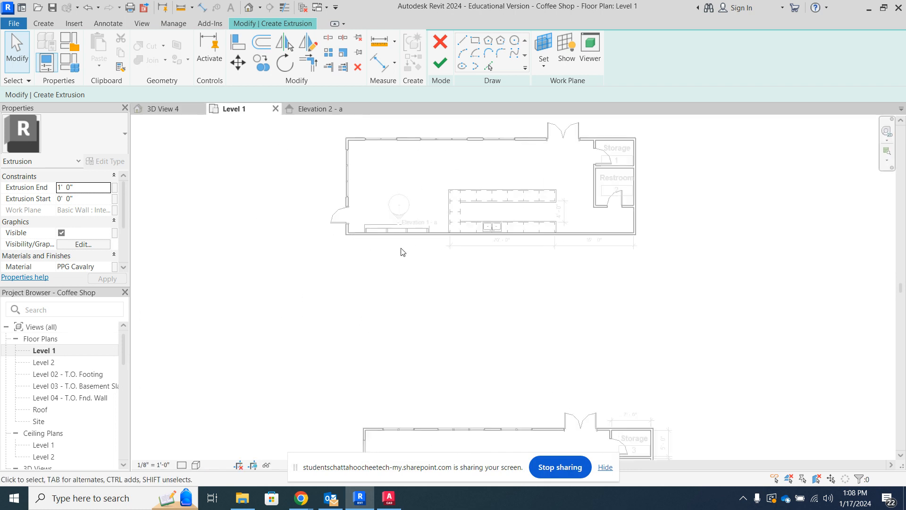
{"action": "scroll", "coordinate": [361, 218], "scroll_direction": "up", "scroll_amount": 2}
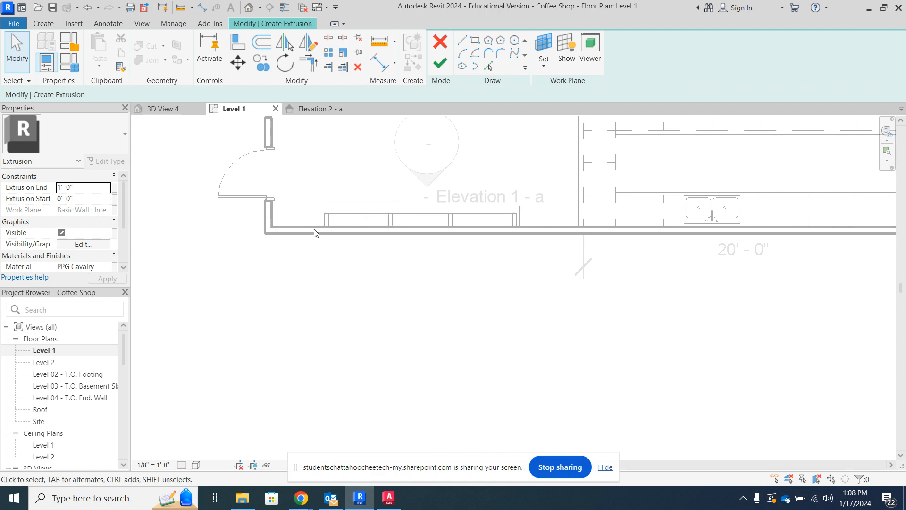
{"action": "left_click", "coordinate": [165, 109]}
{"action": "scroll", "coordinate": [176, 236], "scroll_direction": "down", "scroll_amount": 2}
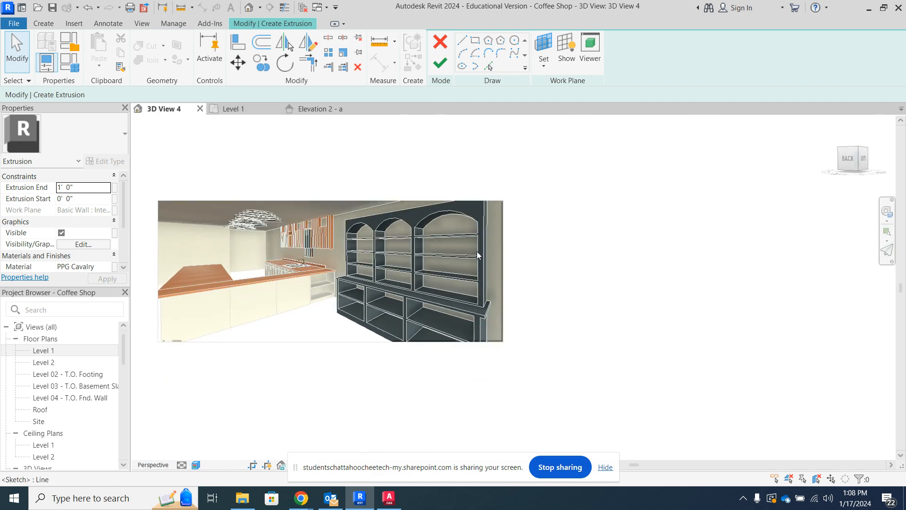